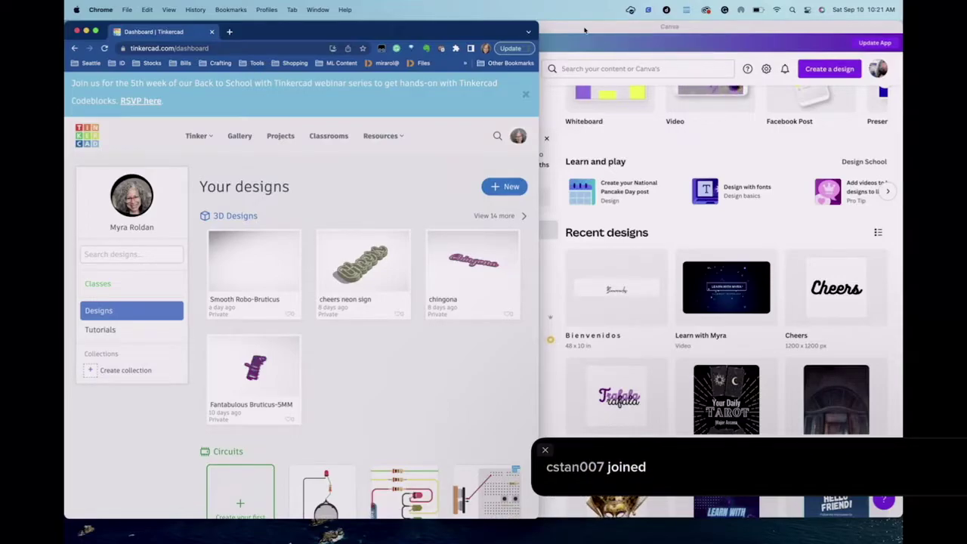
Switch to the Canva window, widen it, and create a blank custom-size design of 1200 × 1200 px.
{"action": "left_click", "coordinate": [584, 30]}
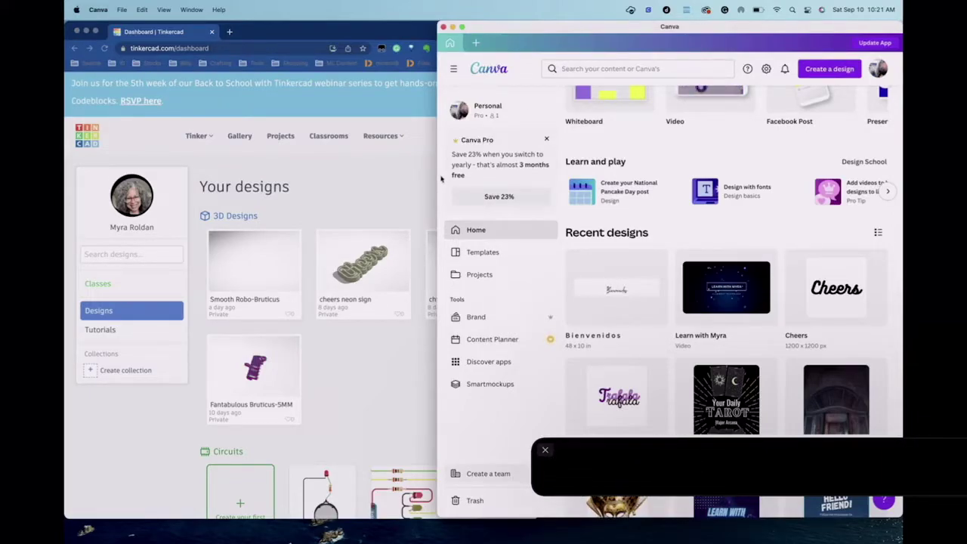
{"action": "left_click_drag", "start_coordinate": [437, 175], "coordinate": [72, 172]}
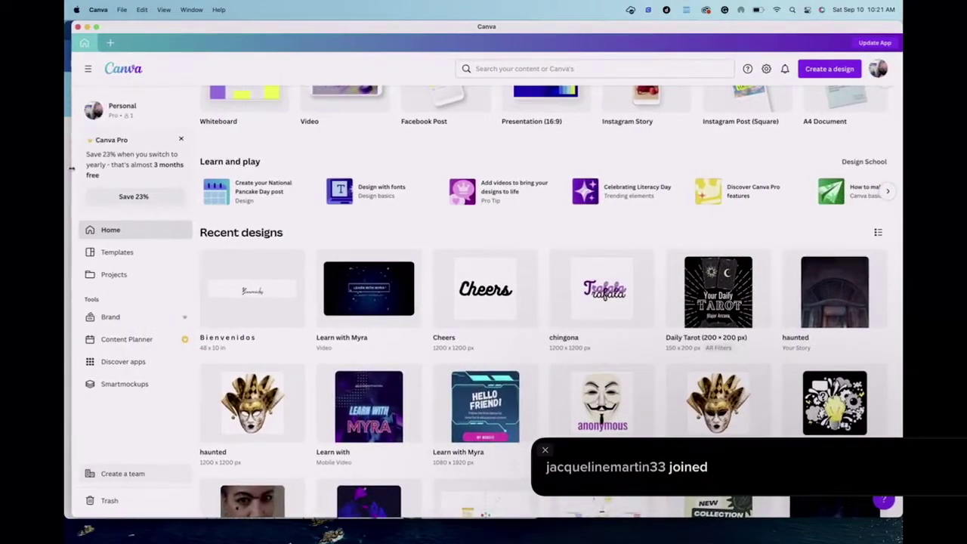
{"action": "left_click", "coordinate": [112, 42]}
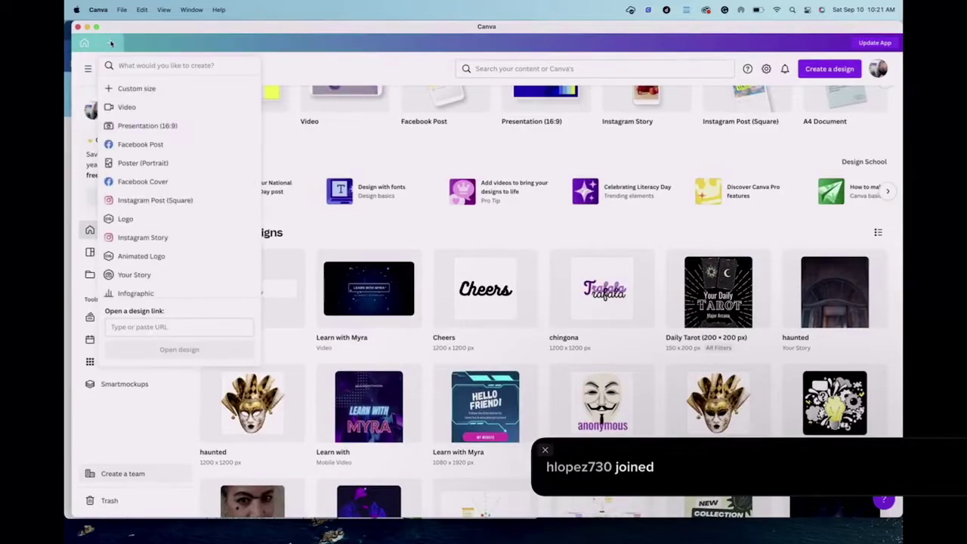
{"action": "left_click", "coordinate": [127, 89]}
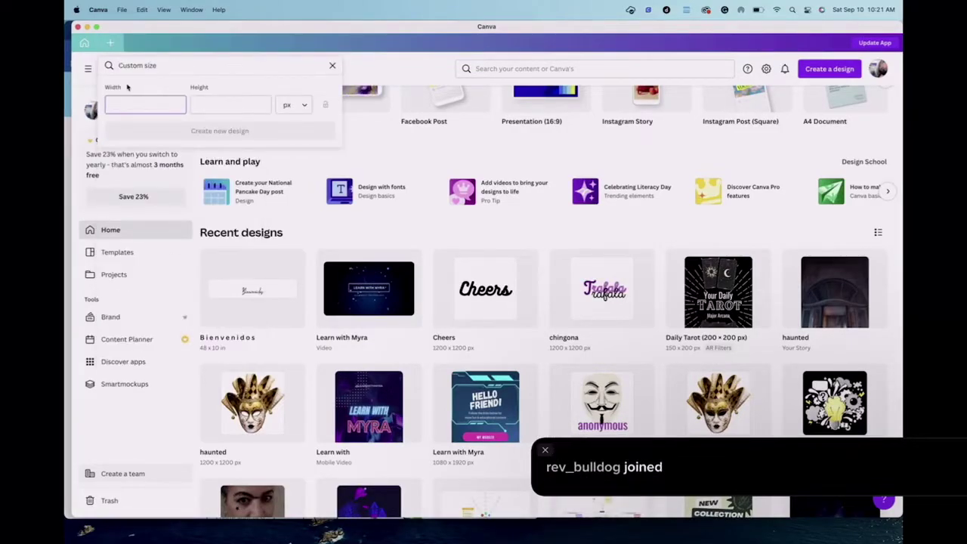
{"action": "type", "text": "1200"}
{"action": "key", "text": "Tab"}
{"action": "type", "text": "1200"}
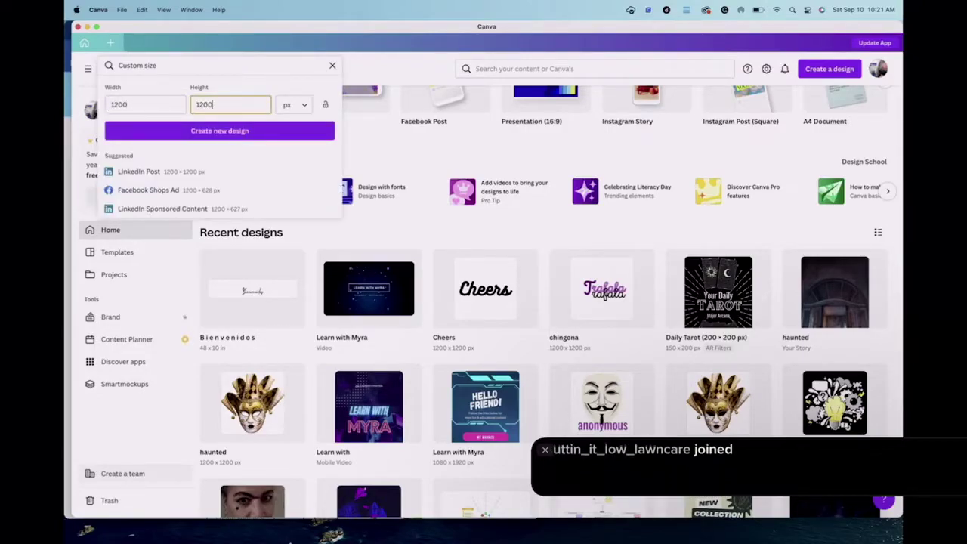
{"action": "left_click", "coordinate": [164, 139]}
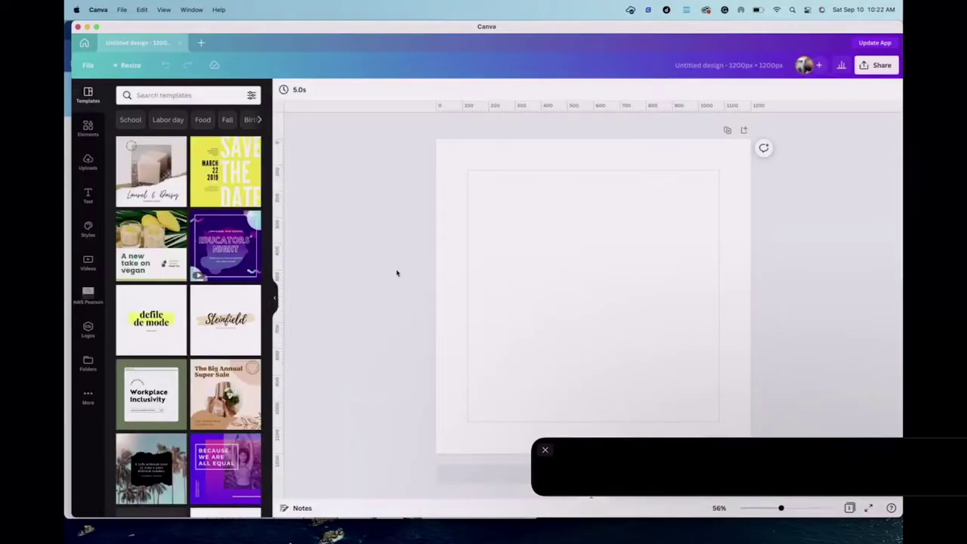
Add a heading to the blank page and set its font size to 200.
{"action": "left_click", "coordinate": [88, 196]}
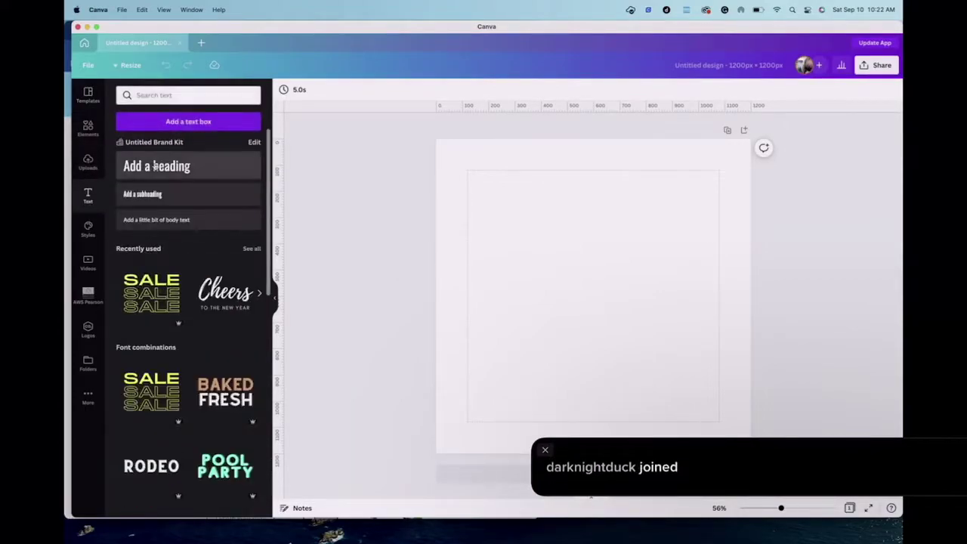
{"action": "left_click_drag", "start_coordinate": [154, 167], "coordinate": [555, 278]}
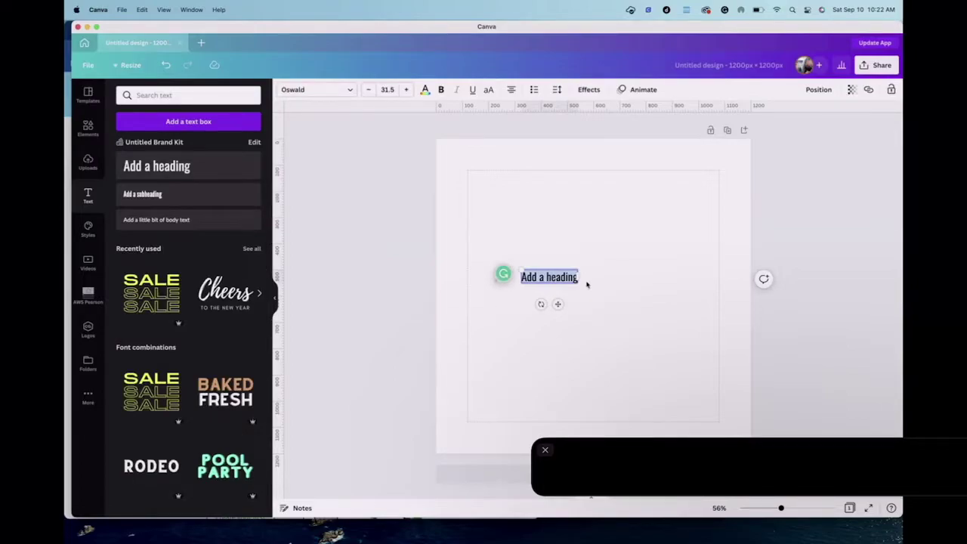
{"action": "left_click", "coordinate": [385, 90]}
{"action": "type", "text": "200"}
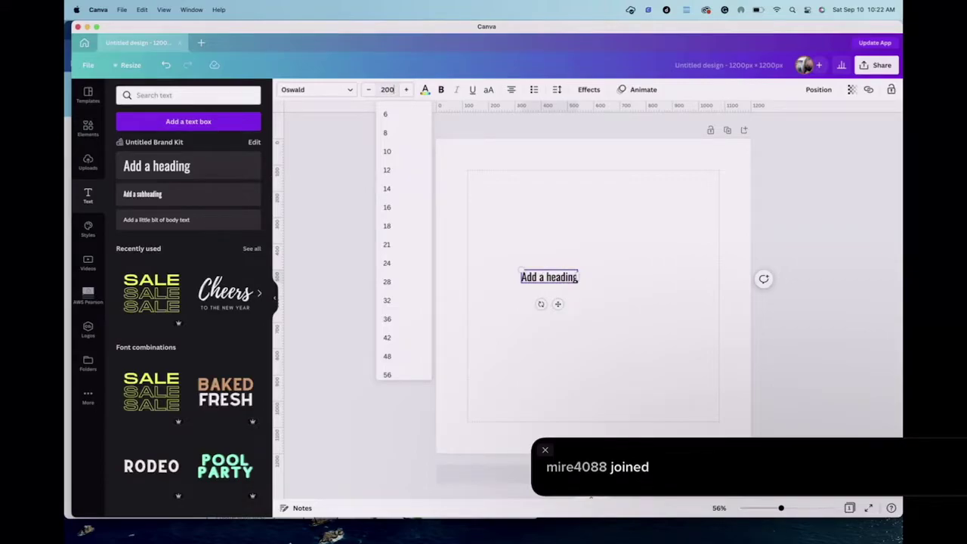
{"action": "key", "text": "Return"}
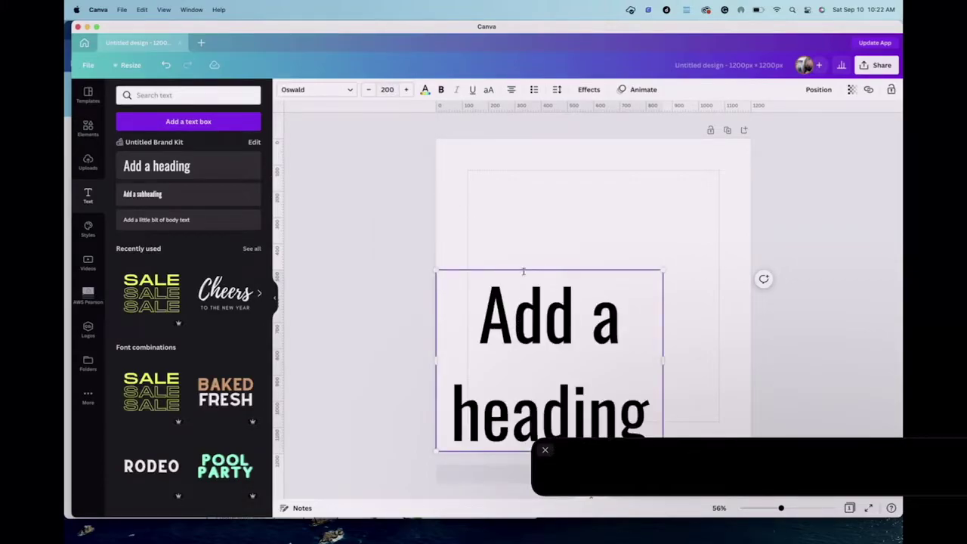
Narrow the heading's text box slightly and move it to the centre of the page.
{"action": "left_click_drag", "start_coordinate": [436, 361], "coordinate": [473, 360]}
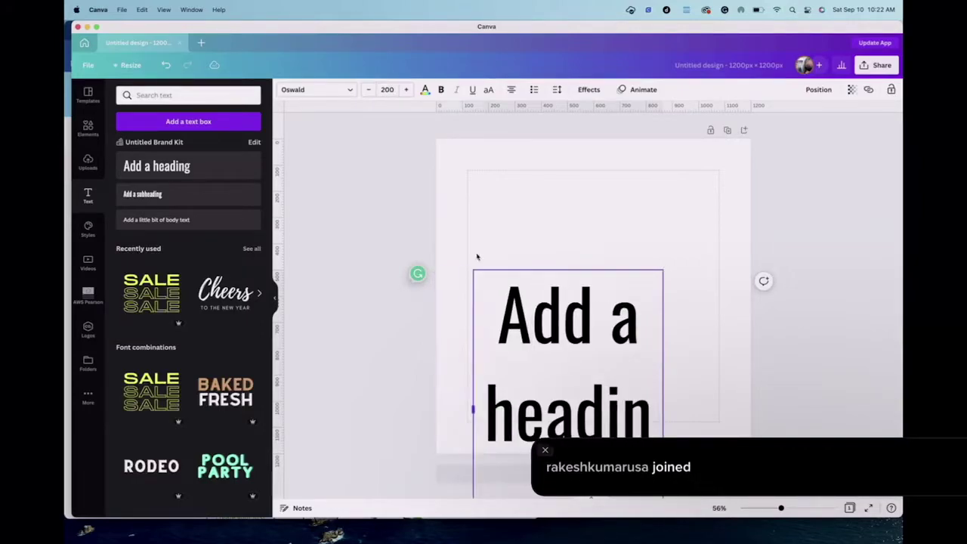
{"action": "left_click_drag", "start_coordinate": [473, 408], "coordinate": [448, 408]}
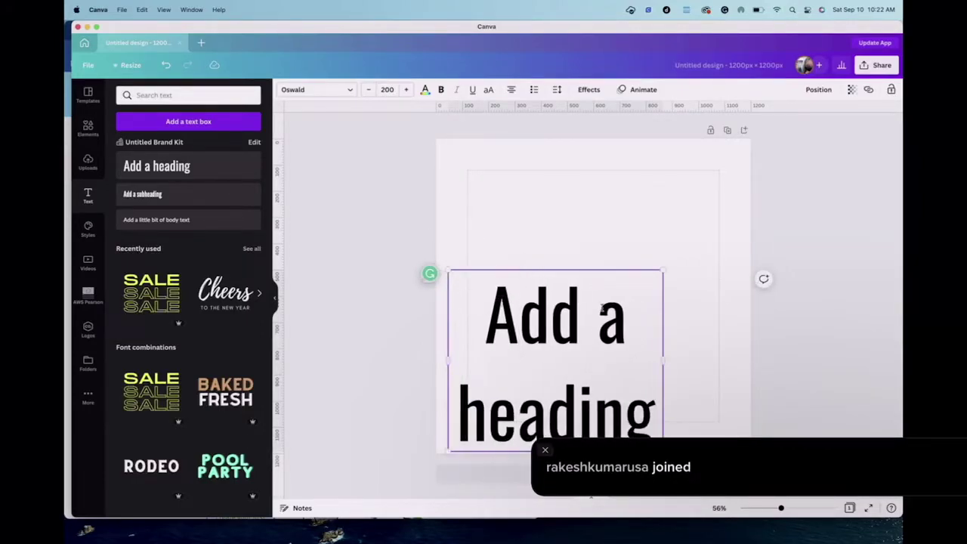
{"action": "left_click", "coordinate": [690, 378]}
{"action": "left_click_drag", "start_coordinate": [594, 400], "coordinate": [630, 331]}
Replace the placeholder heading with the person's first name and re-centre the text on the page.
{"action": "double_click", "coordinate": [630, 331]}
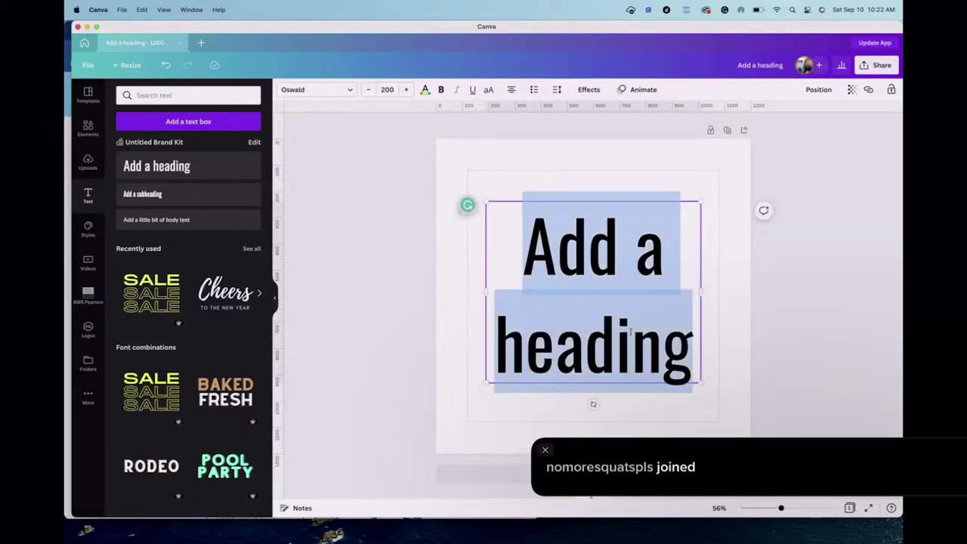
{"action": "type", "text": "Tyler"}
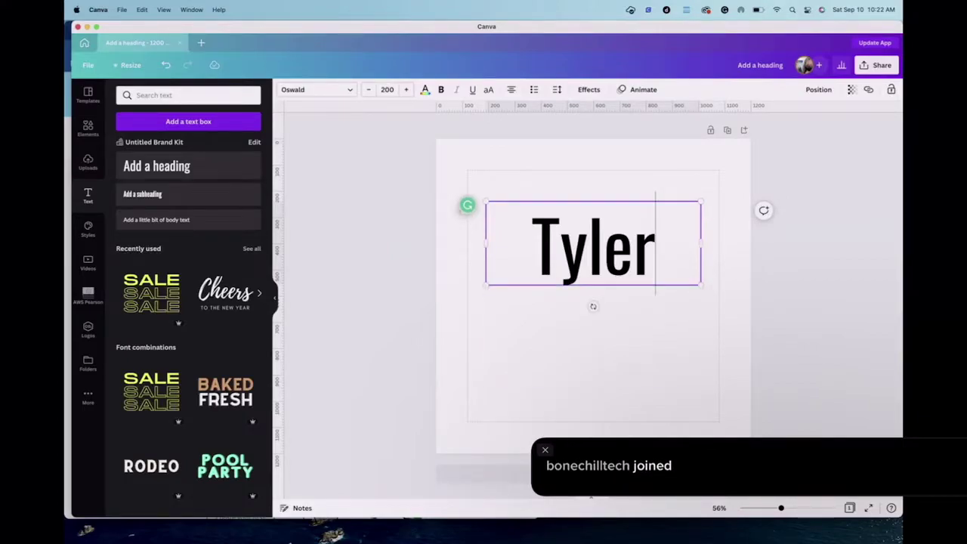
{"action": "left_click", "coordinate": [582, 389]}
{"action": "left_click_drag", "start_coordinate": [588, 251], "coordinate": [590, 300]}
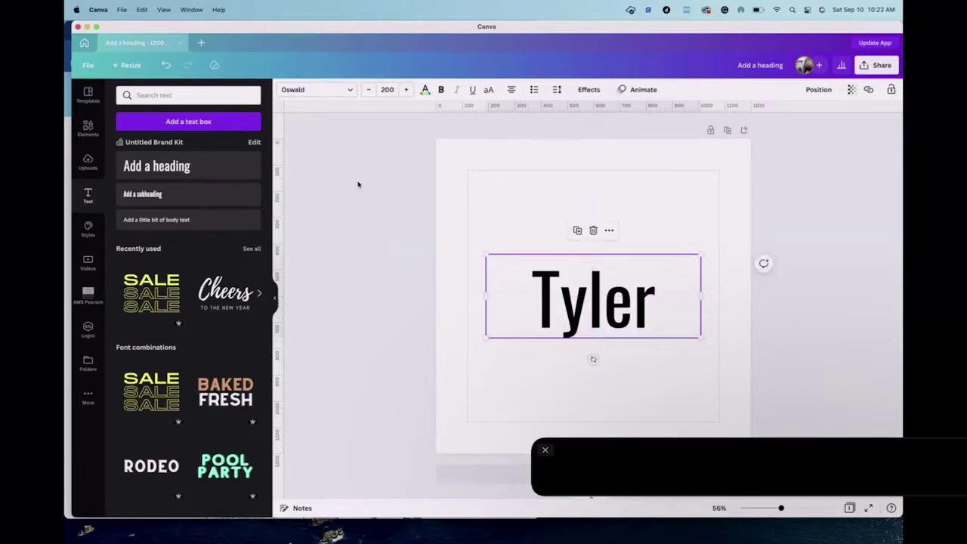
Select all the name text and try the fonts Michegar, Tarot Regular and Le chant des Albatros Regular on it.
{"action": "left_click", "coordinate": [510, 292]}
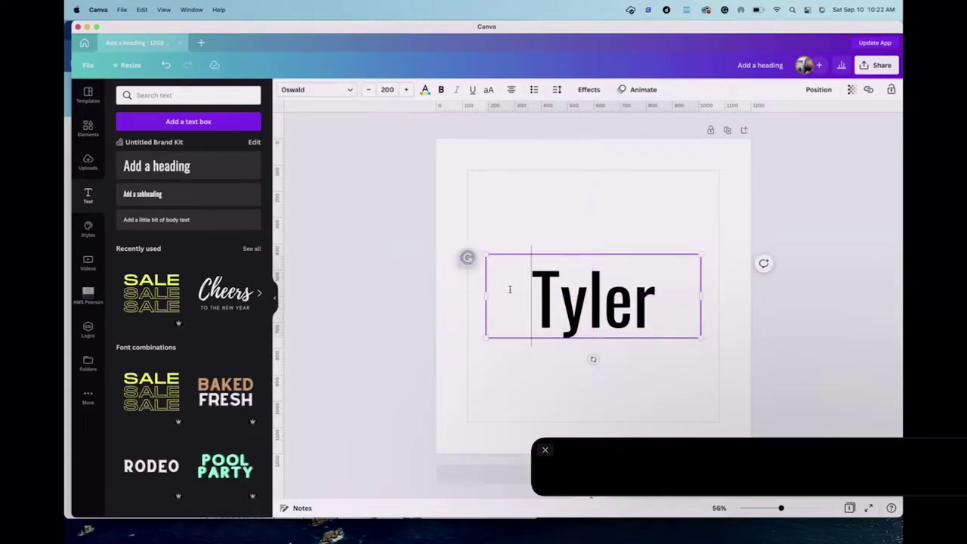
{"action": "key", "text": "super+a"}
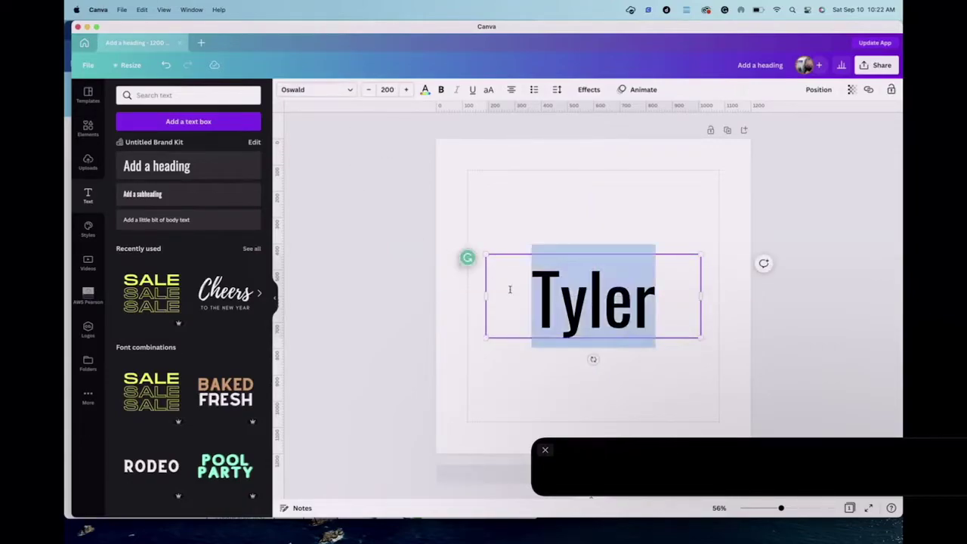
{"action": "left_click", "coordinate": [350, 90]}
{"action": "left_click", "coordinate": [210, 185]}
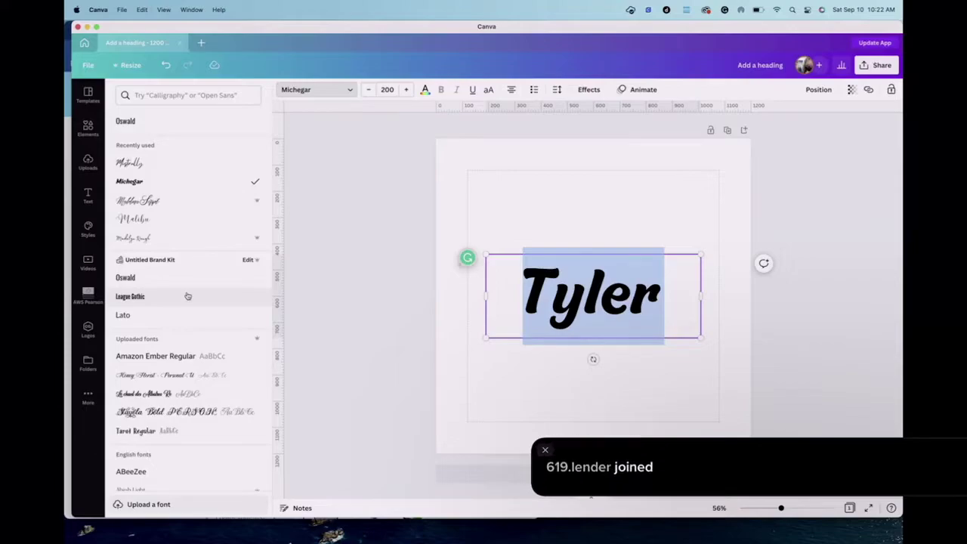
{"action": "left_click", "coordinate": [173, 433]}
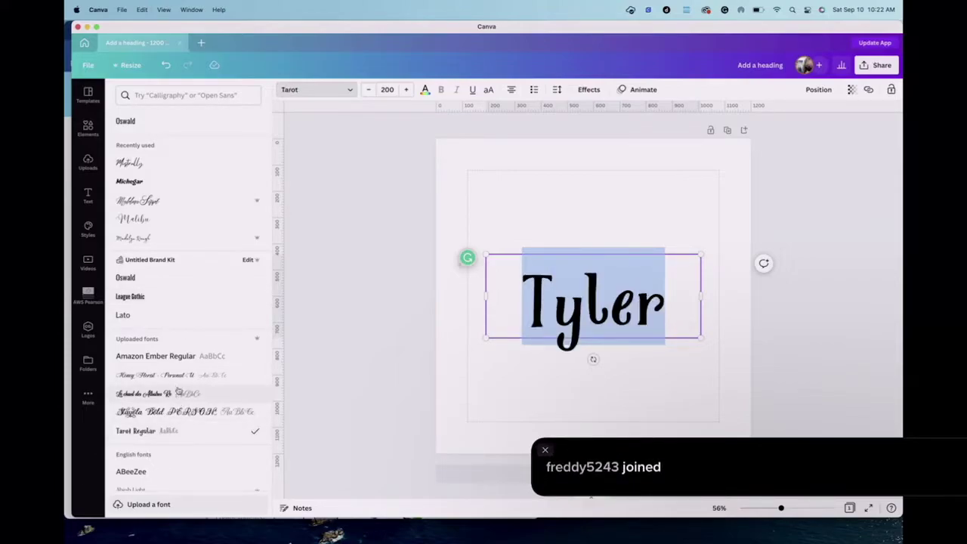
{"action": "left_click", "coordinate": [177, 393]}
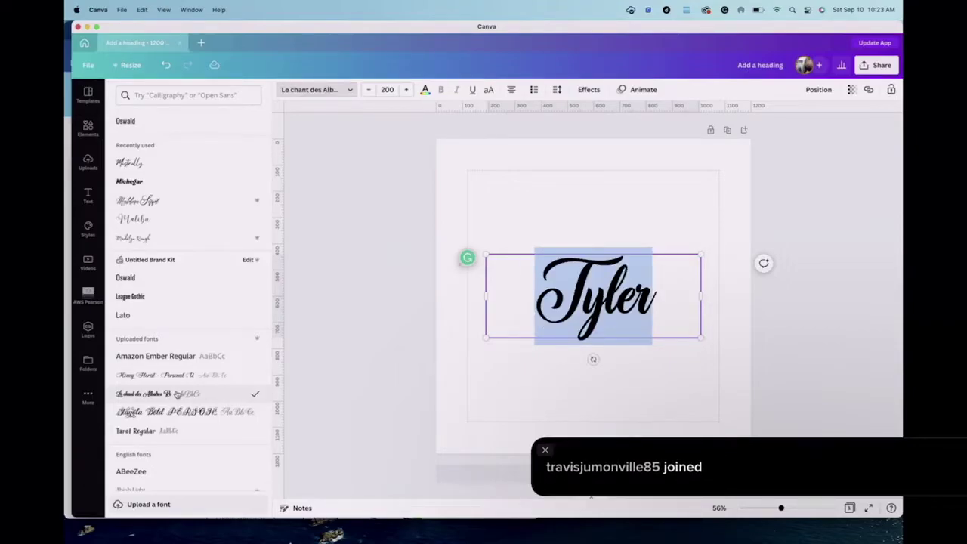
Browse further through the English fonts and try Aileron Thin and Agrandir Wide Thin on the name.
{"action": "scroll", "coordinate": [173, 426], "scroll_direction": "down", "scroll_amount": 5}
{"action": "scroll", "coordinate": [174, 425], "scroll_direction": "down", "scroll_amount": 4}
{"action": "scroll", "coordinate": [173, 424], "scroll_direction": "down", "scroll_amount": 3}
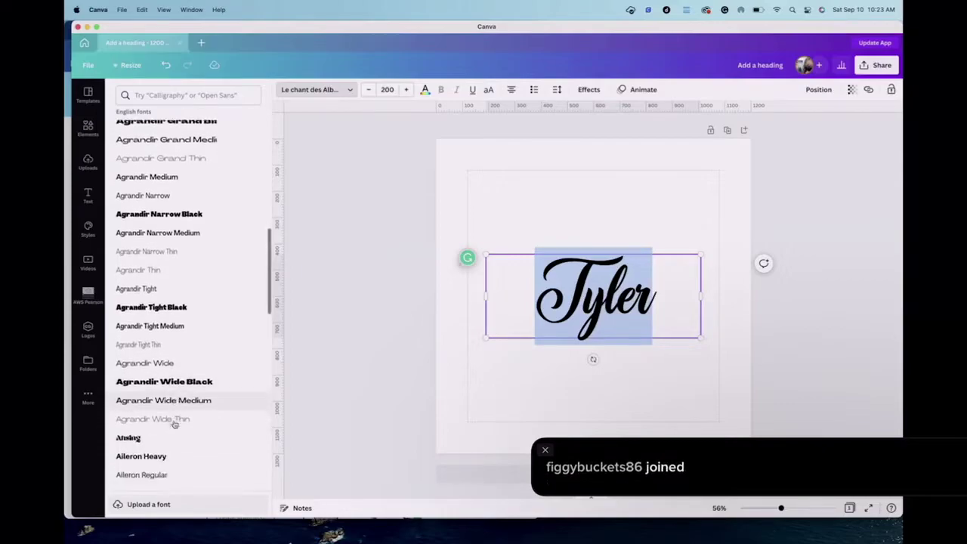
{"action": "scroll", "coordinate": [173, 425], "scroll_direction": "down", "scroll_amount": 2}
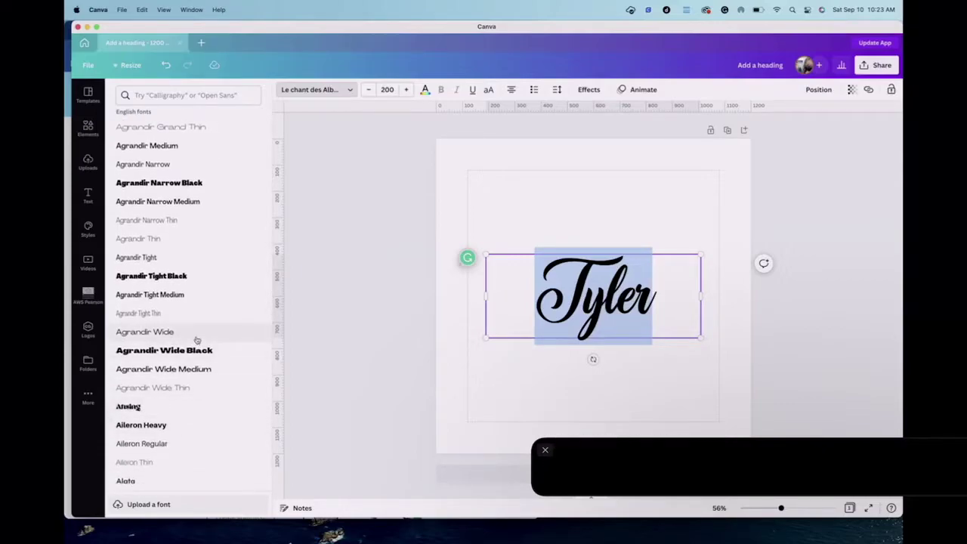
{"action": "scroll", "coordinate": [196, 340], "scroll_direction": "down", "scroll_amount": 7}
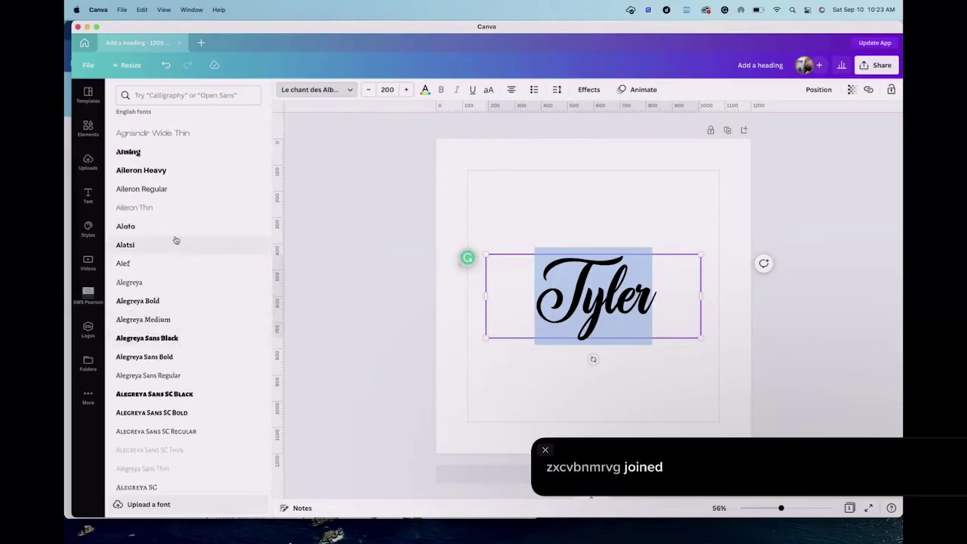
{"action": "left_click", "coordinate": [171, 211]}
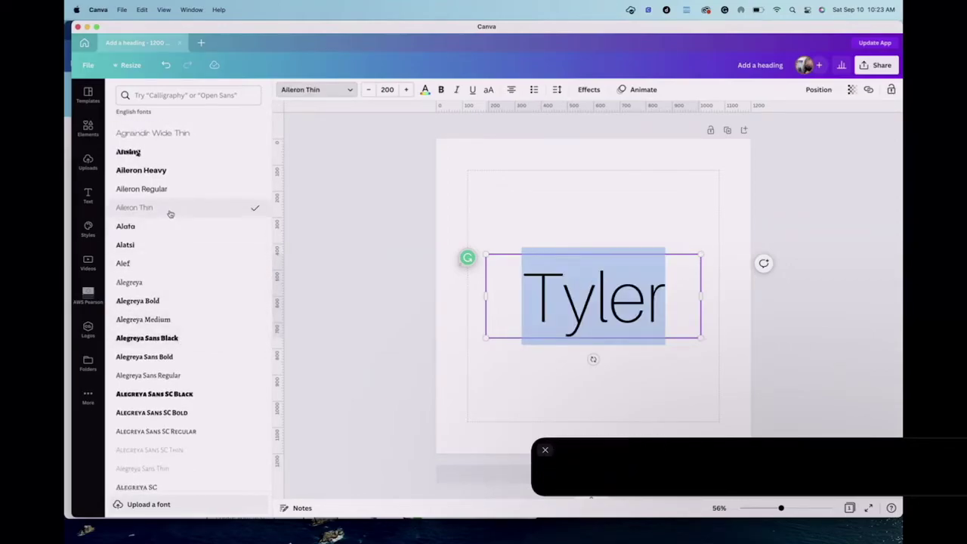
{"action": "left_click", "coordinate": [167, 133]}
Try bold formatting on the name, remove it again, and change the font to Agrandir Tight Medium.
{"action": "scroll", "coordinate": [169, 137], "scroll_direction": "up", "scroll_amount": 5}
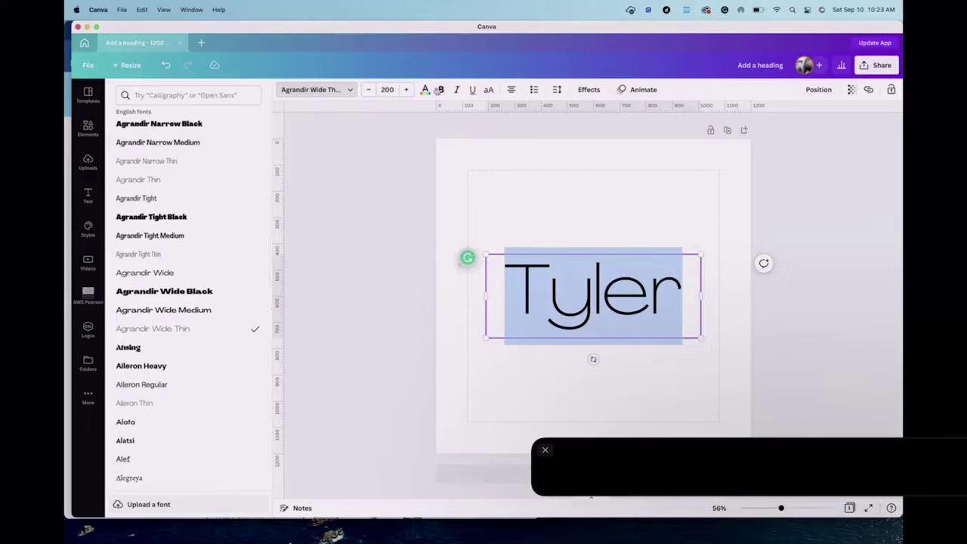
{"action": "left_click", "coordinate": [442, 90]}
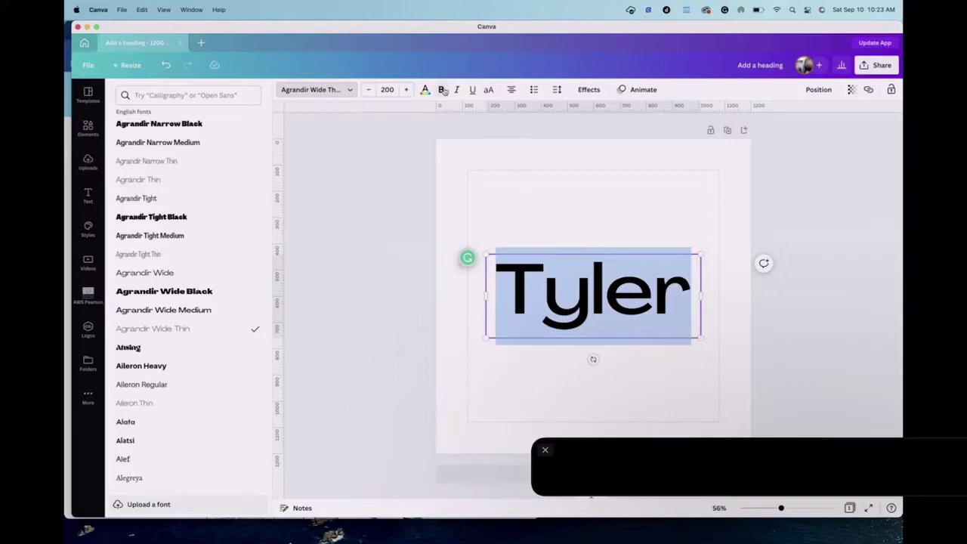
{"action": "left_click", "coordinate": [442, 90]}
{"action": "left_click", "coordinate": [160, 235]}
Go back to the uploaded fonts and try Stayola Bold, then Le chant des Albatros Regular on the name.
{"action": "scroll", "coordinate": [163, 242], "scroll_direction": "up", "scroll_amount": 3}
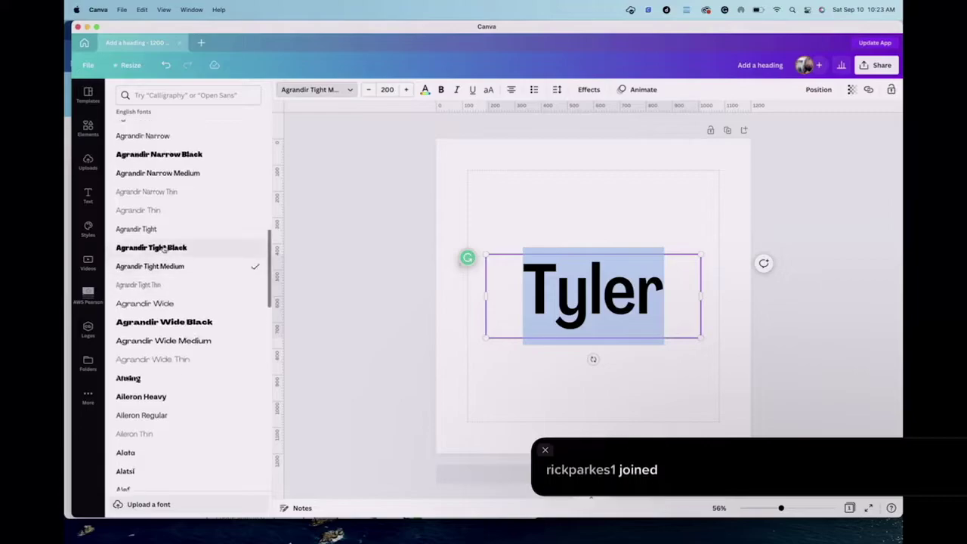
{"action": "scroll", "coordinate": [163, 248], "scroll_direction": "up", "scroll_amount": 3}
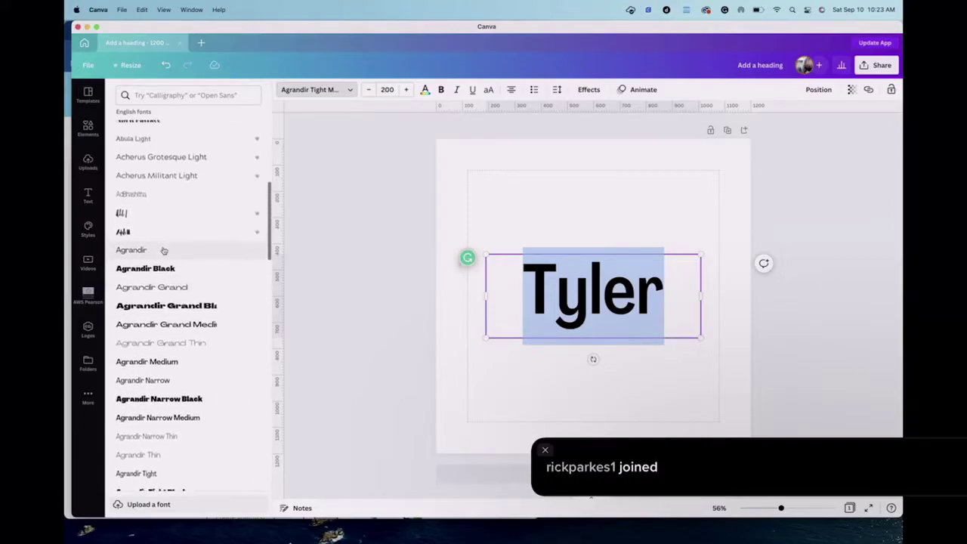
{"action": "scroll", "coordinate": [163, 250], "scroll_direction": "up", "scroll_amount": 4}
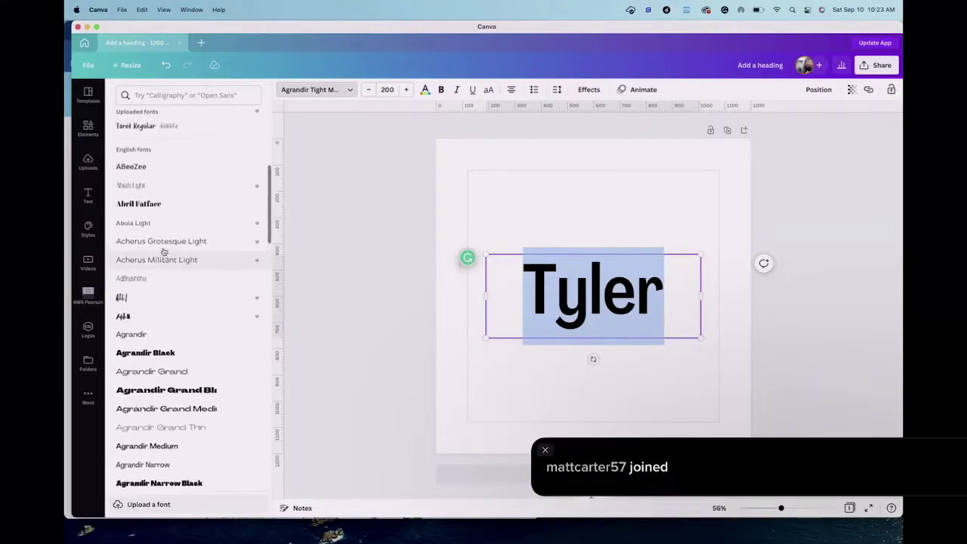
{"action": "scroll", "coordinate": [164, 251], "scroll_direction": "up", "scroll_amount": 1}
{"action": "left_click", "coordinate": [168, 215]}
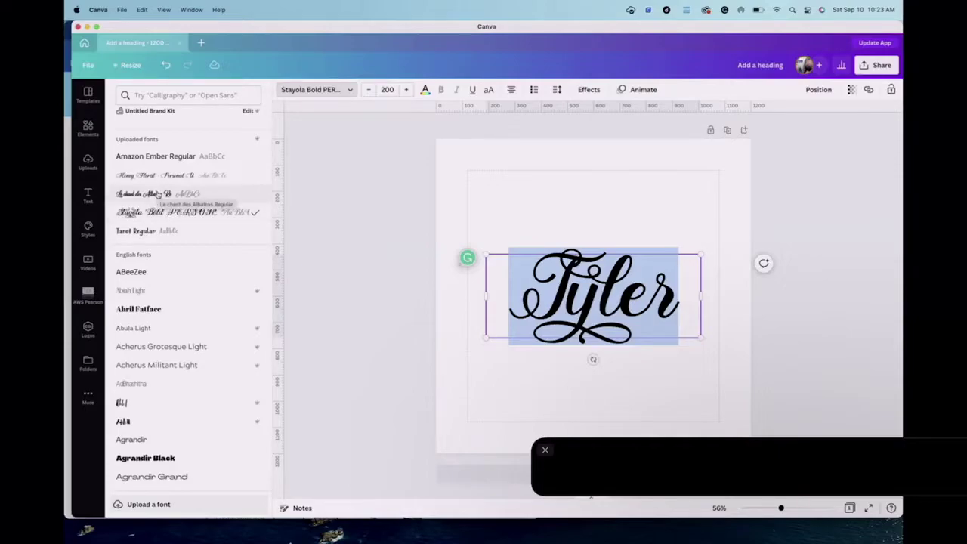
{"action": "left_click", "coordinate": [157, 195]}
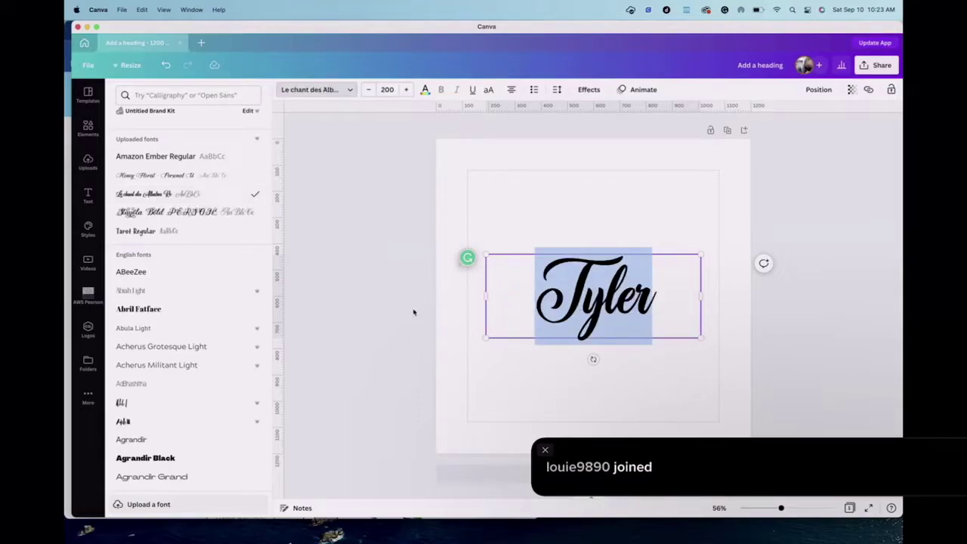
Try the English fonts Ahsing and Aileron Heavy on the name, then apply Agrandir Wide Black.
{"action": "scroll", "coordinate": [189, 271], "scroll_direction": "down", "scroll_amount": 8}
{"action": "scroll", "coordinate": [189, 272], "scroll_direction": "down", "scroll_amount": 3}
{"action": "scroll", "coordinate": [189, 271], "scroll_direction": "down", "scroll_amount": 9}
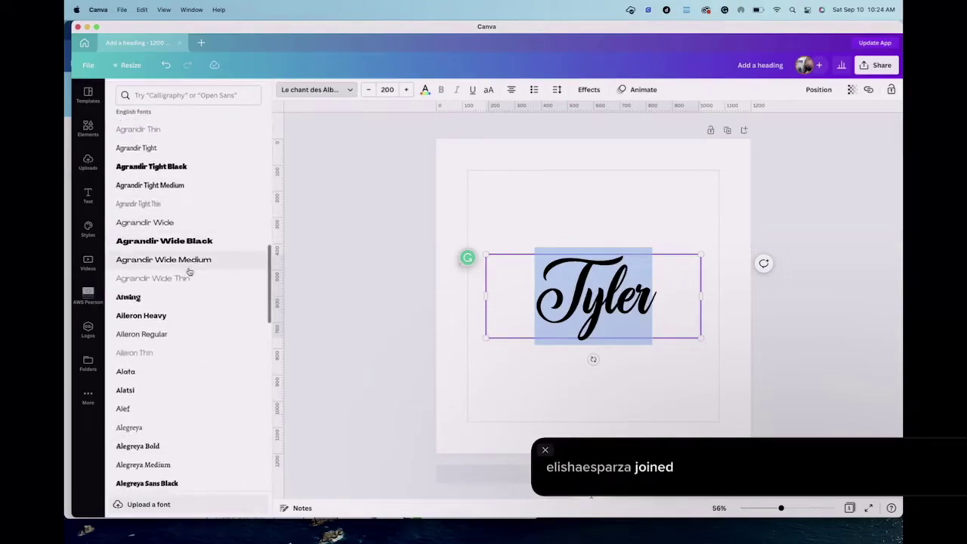
{"action": "scroll", "coordinate": [189, 271], "scroll_direction": "down", "scroll_amount": 2}
{"action": "left_click", "coordinate": [190, 271]}
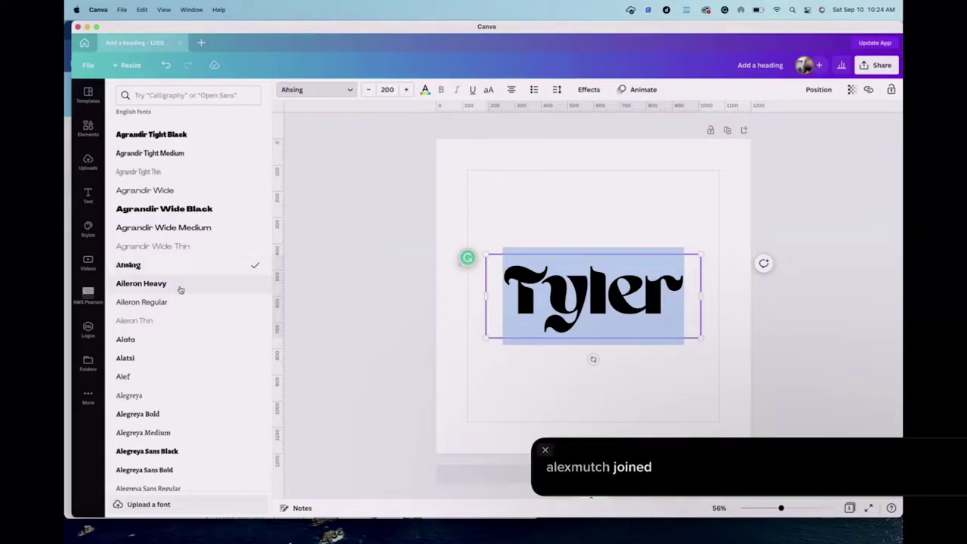
{"action": "left_click", "coordinate": [180, 290]}
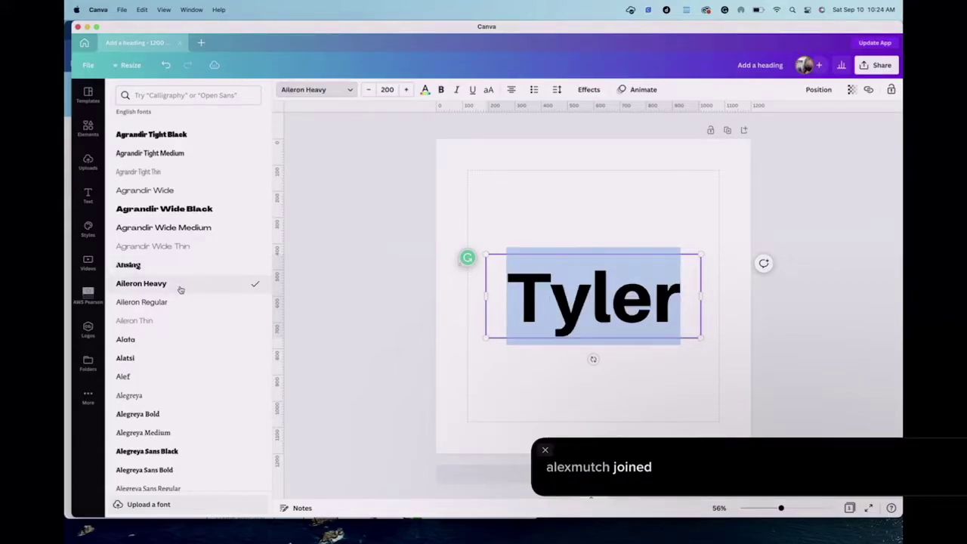
{"action": "left_click", "coordinate": [207, 214]}
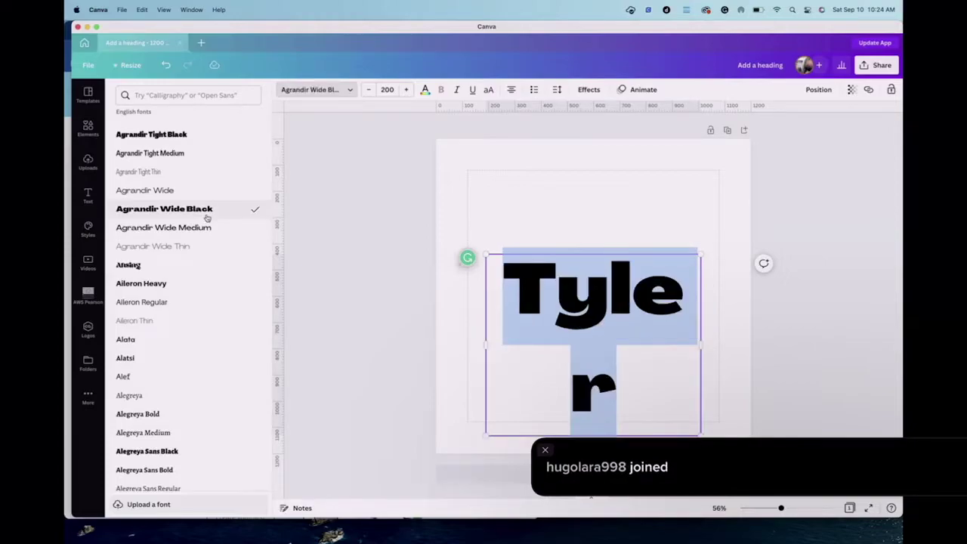
Widen the name's text box until the name fits on one line, and shift it towards the page's centre.
{"action": "left_click_drag", "start_coordinate": [474, 343], "coordinate": [456, 345]}
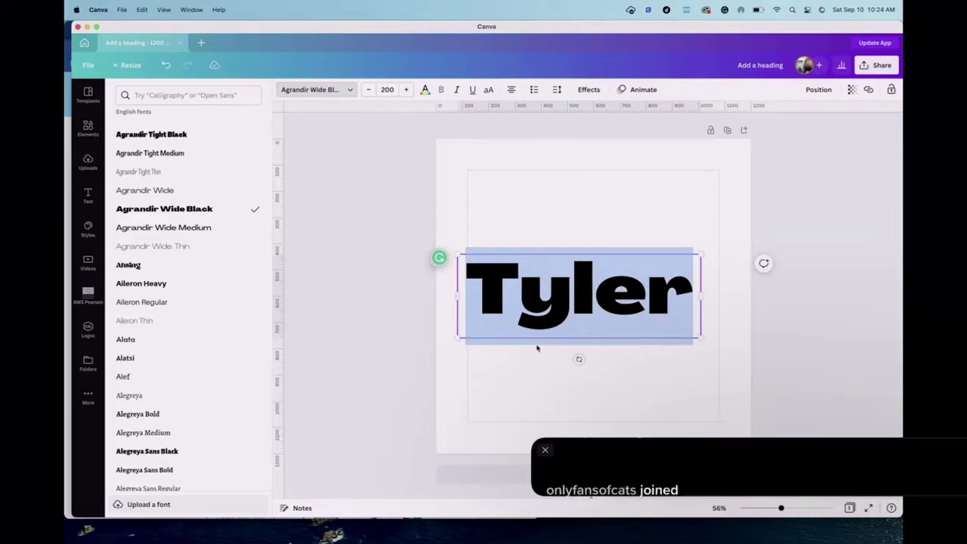
{"action": "key", "text": "Escape"}
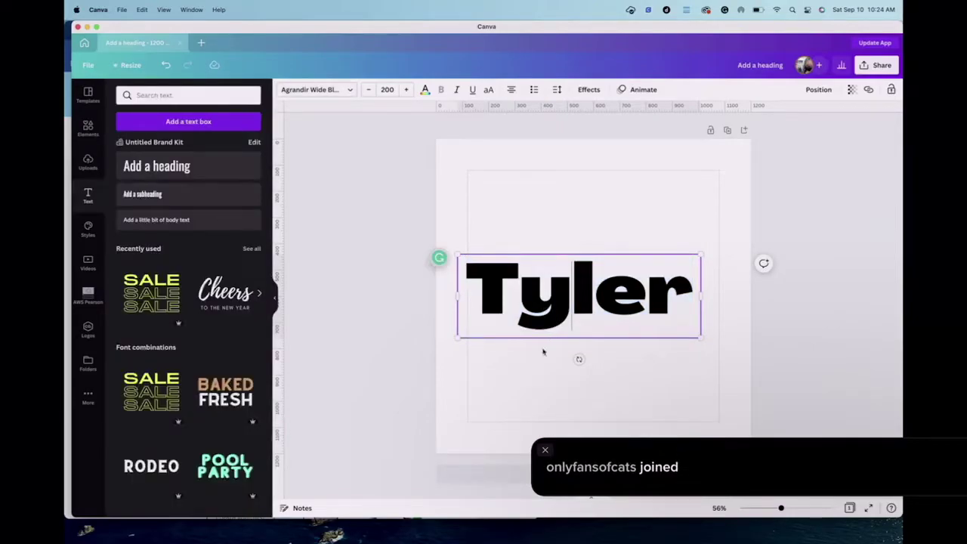
{"action": "left_click", "coordinate": [543, 351]}
{"action": "mouse_move", "coordinate": [544, 335]}
{"action": "left_mouse_down"}
{"action": "mouse_move", "coordinate": [565, 328]}
{"action": "mouse_move", "coordinate": [561, 338]}
{"action": "left_mouse_up"}
Add a second page with a heading that reads "The GOAT Jumper".
{"action": "left_click", "coordinate": [763, 264]}
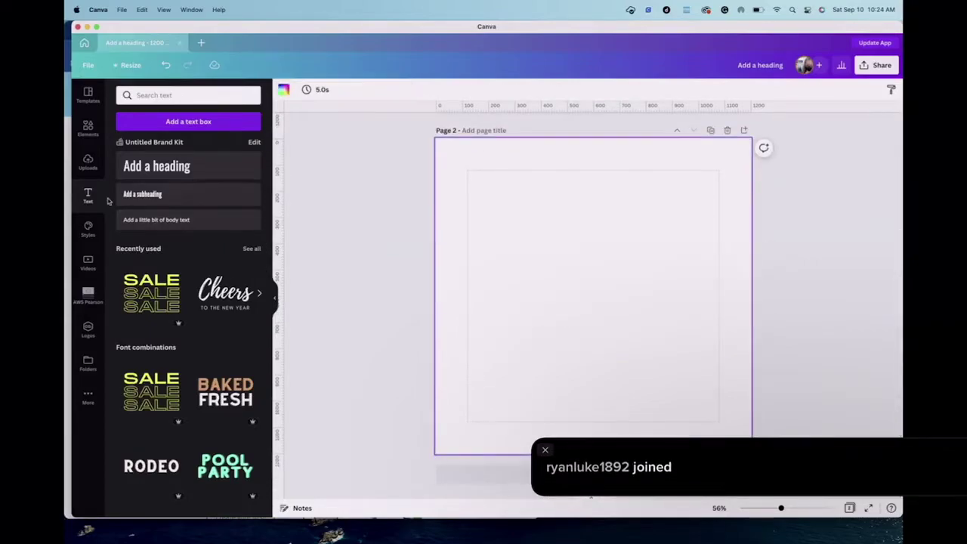
{"action": "left_click", "coordinate": [155, 167]}
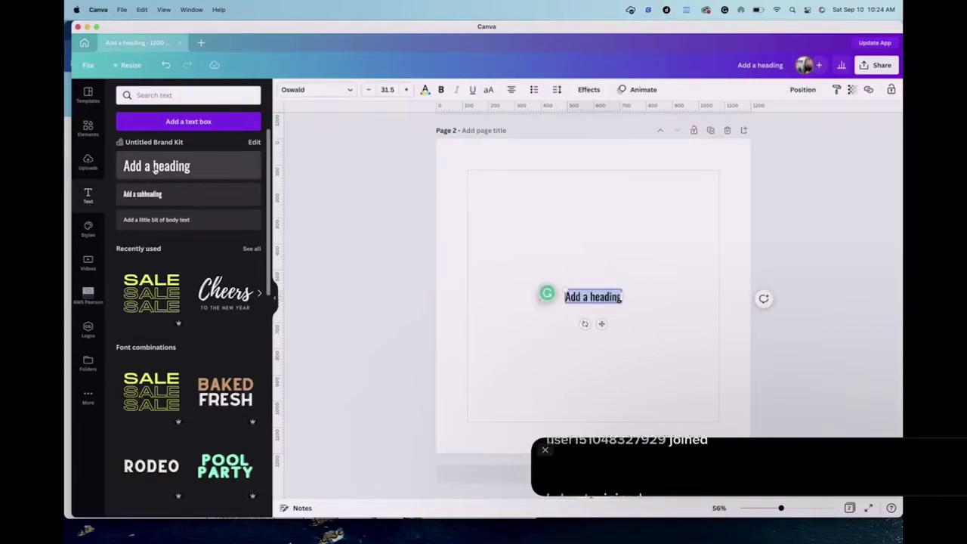
{"action": "type", "text": "The Goal"}
{"action": "key", "text": "BackSpace"}
{"action": "key", "text": "BackSpace"}
{"action": "key", "text": "BackSpace"}
{"action": "type", "text": "OAT "}
{"action": "type", "text": "James"}
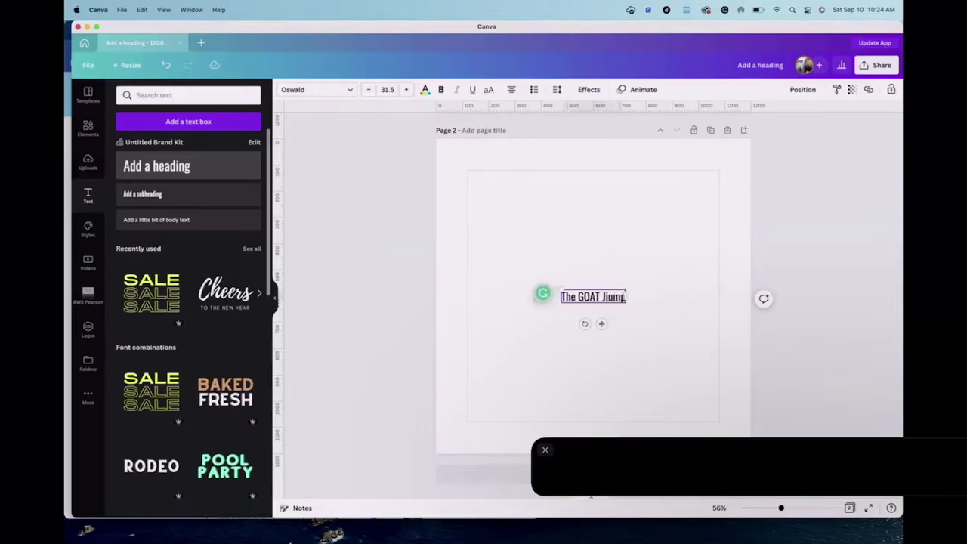
{"action": "key", "text": "BackSpace"}
{"action": "key", "text": "BackSpace"}
{"action": "key", "text": "BackSpace"}
{"action": "key", "text": "BackSpace"}
{"action": "key", "text": "BackSpace"}
{"action": "type", "text": "Jumper"}
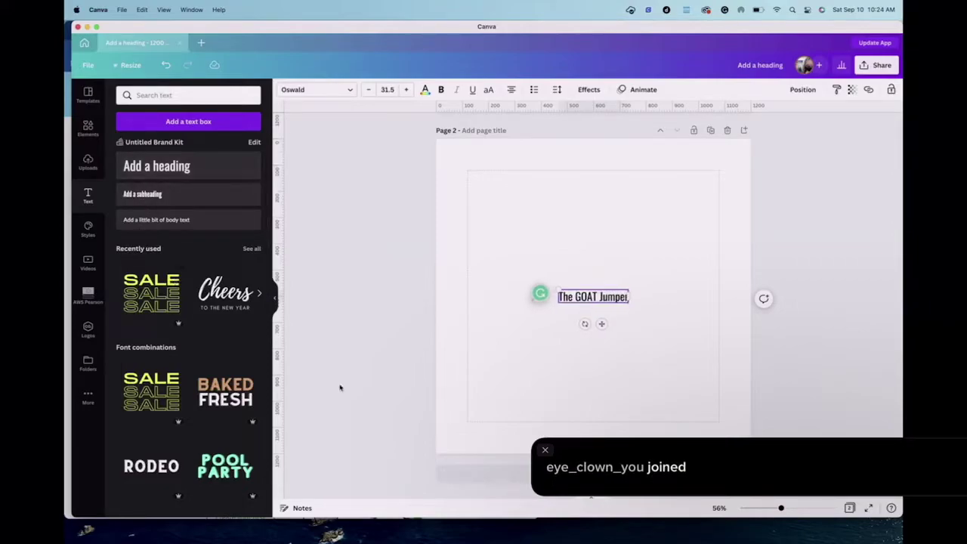
Try font sizes 100 and 800 on the "The GOAT Jumper" heading.
{"action": "key", "text": "super+a"}
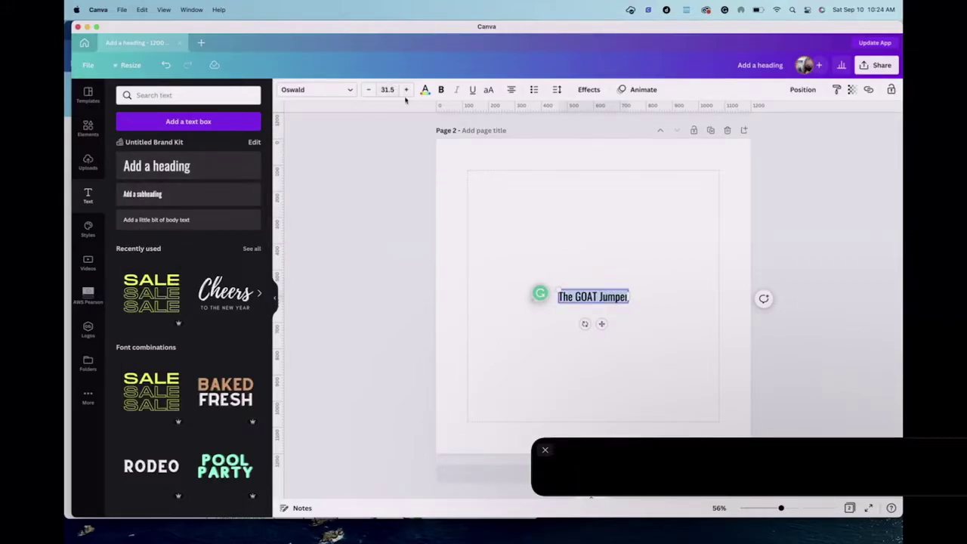
{"action": "left_click", "coordinate": [388, 90]}
{"action": "type", "text": "100"}
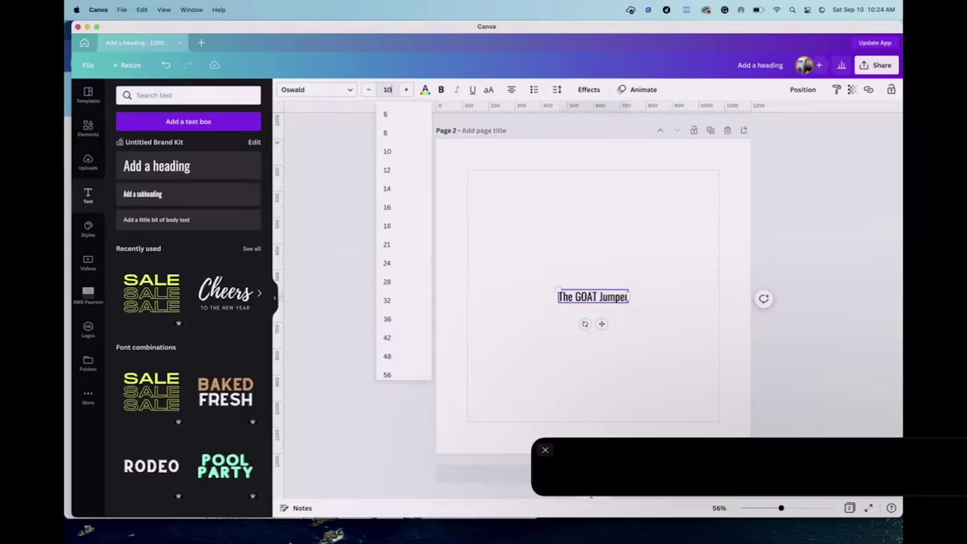
{"action": "key", "text": "Return"}
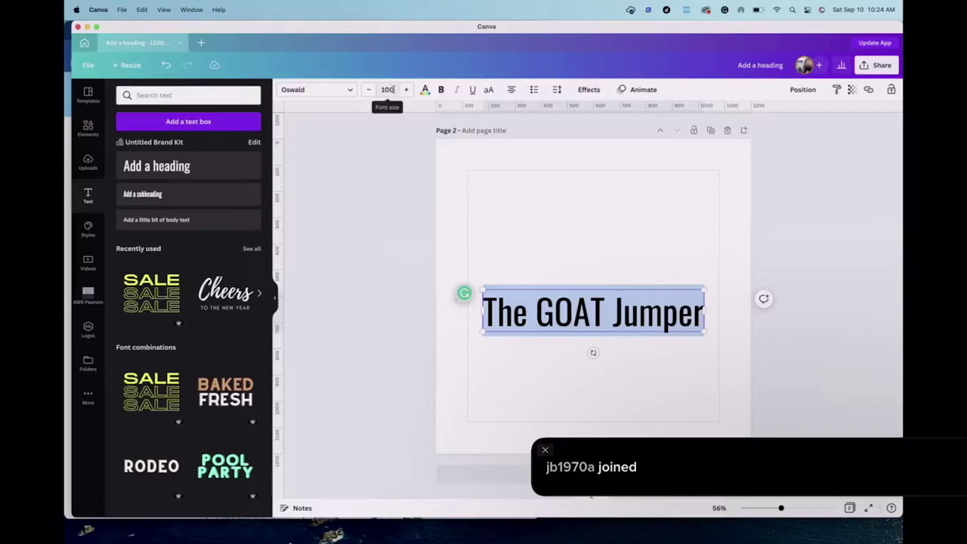
{"action": "key", "text": "Escape"}
{"action": "type", "text": "800"}
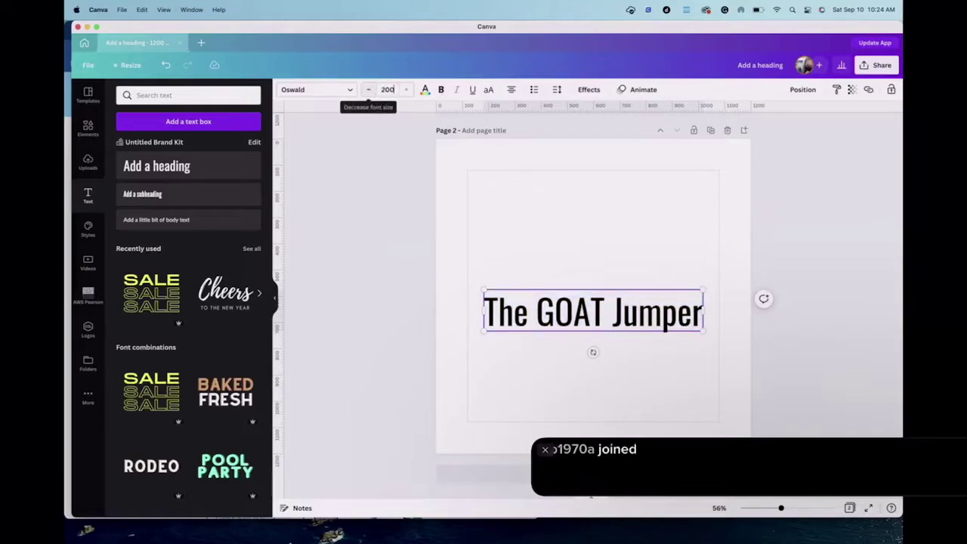
{"action": "key", "text": "Return"}
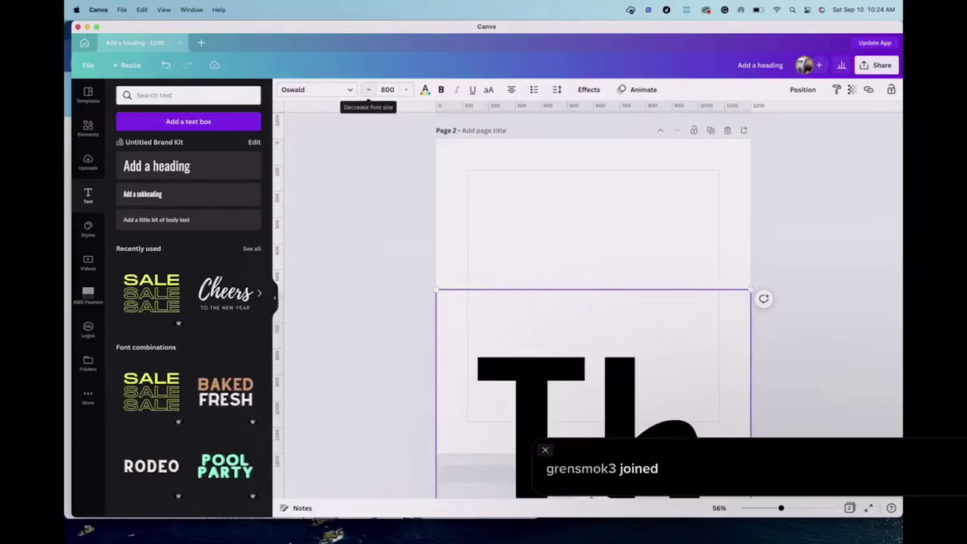
Set the heading's font size to 200 and move it up towards the middle of the second page.
{"action": "left_click", "coordinate": [386, 89]}
{"action": "type", "text": "2"}
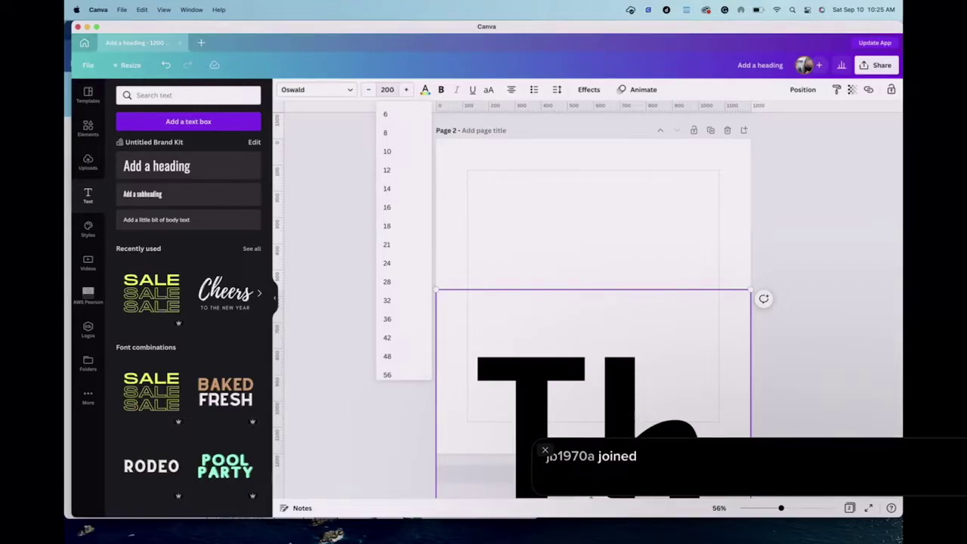
{"action": "key", "text": "Return"}
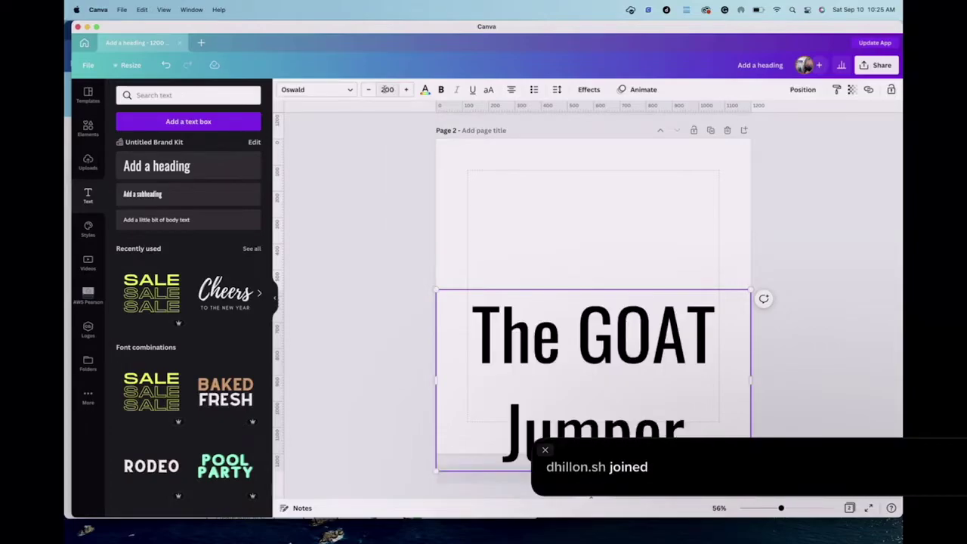
{"action": "left_click", "coordinate": [399, 323]}
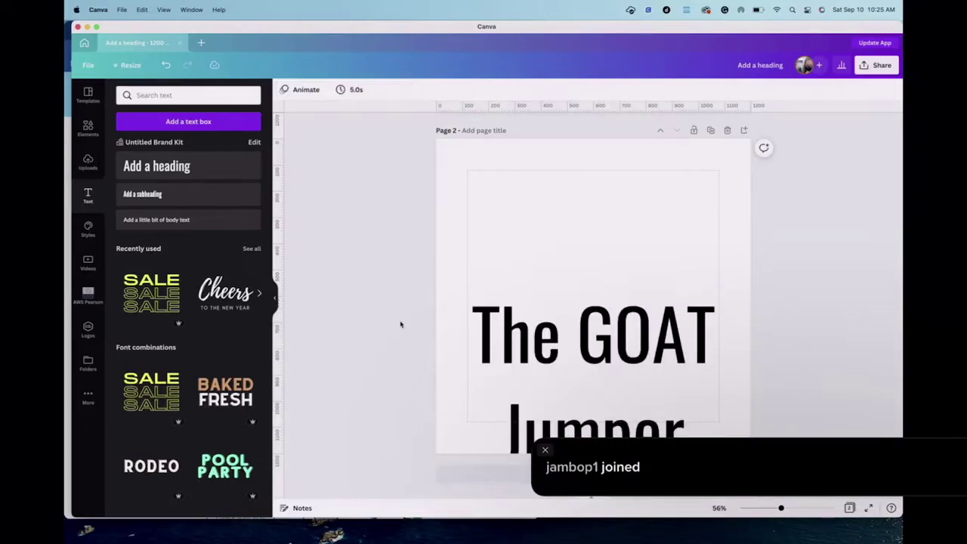
{"action": "left_click_drag", "start_coordinate": [488, 341], "coordinate": [495, 259]}
Browse the English fonts for the heading, from the Agrandir Wide styles down to the Archivo fonts.
{"action": "left_click", "coordinate": [350, 91]}
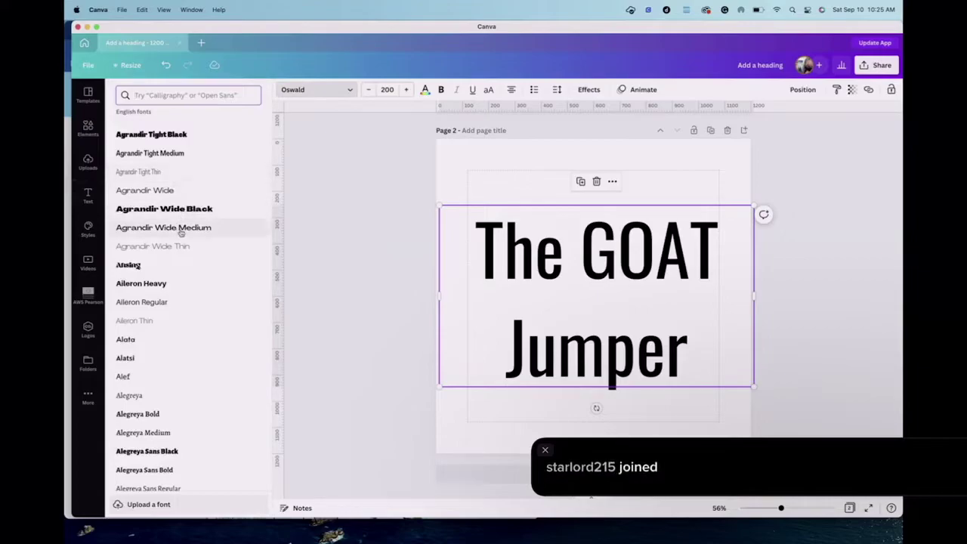
{"action": "scroll", "coordinate": [194, 417], "scroll_direction": "down", "scroll_amount": 10}
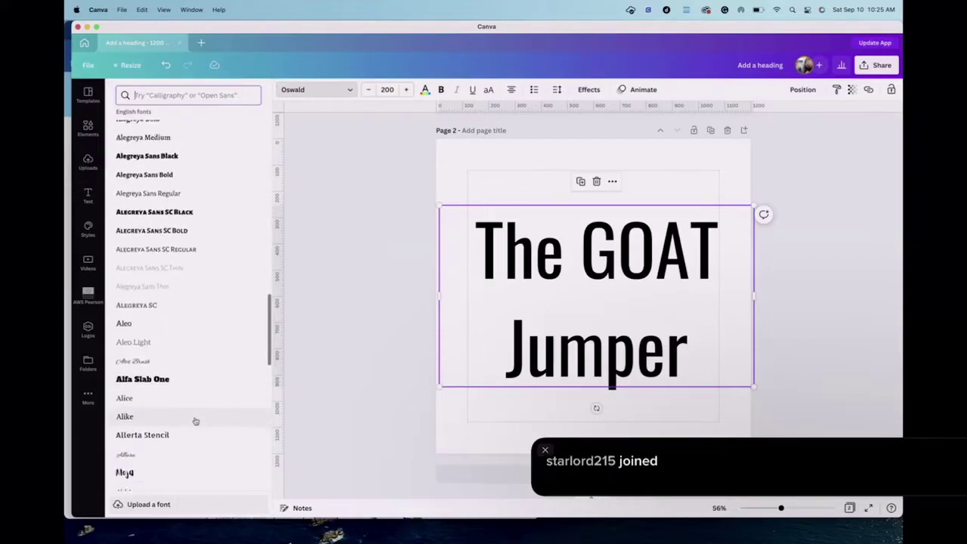
{"action": "scroll", "coordinate": [195, 421], "scroll_direction": "down", "scroll_amount": 3}
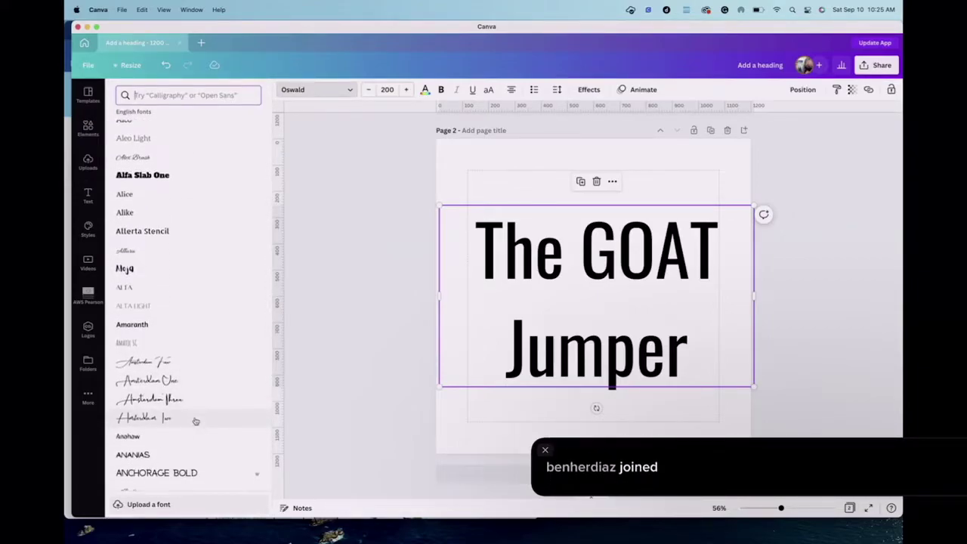
{"action": "scroll", "coordinate": [195, 420], "scroll_direction": "down", "scroll_amount": 3}
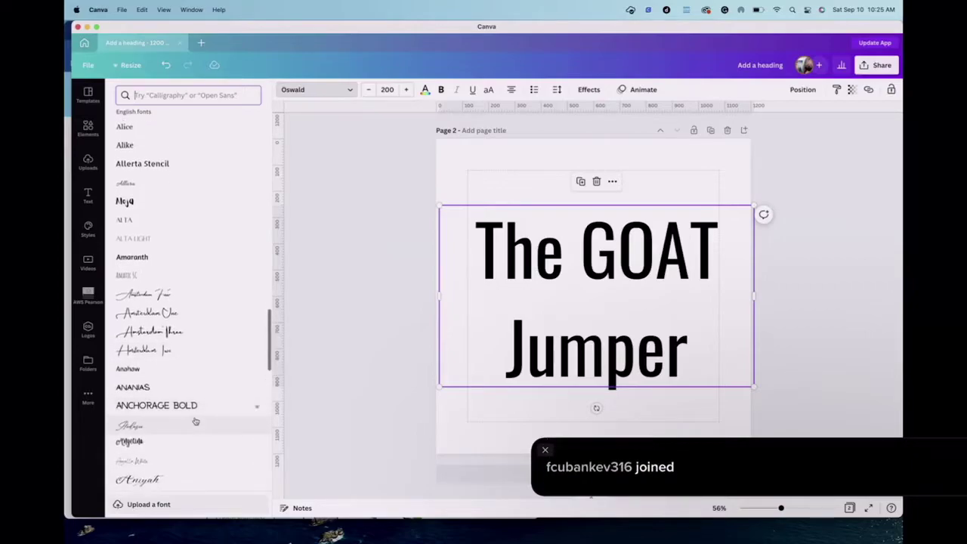
{"action": "scroll", "coordinate": [195, 421], "scroll_direction": "down", "scroll_amount": 1}
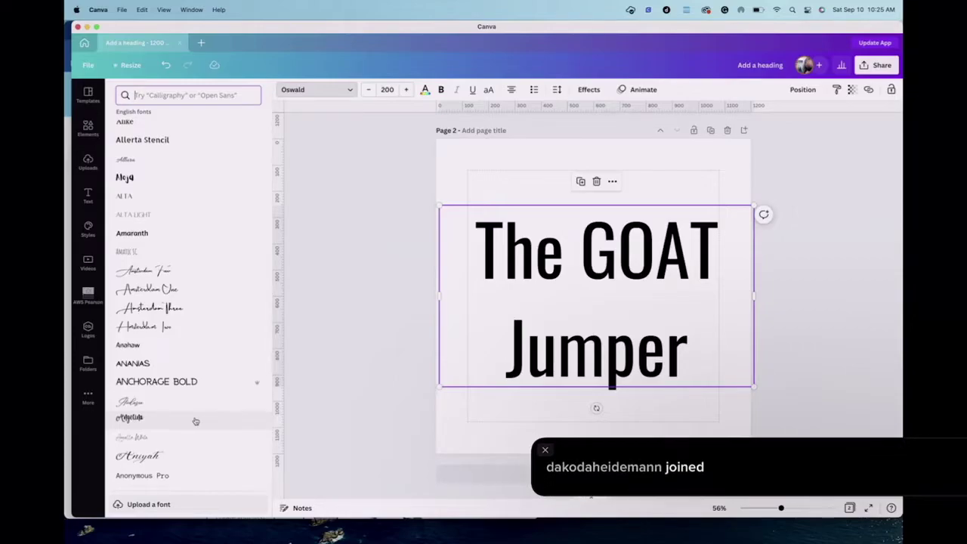
{"action": "scroll", "coordinate": [195, 420], "scroll_direction": "down", "scroll_amount": 2}
{"action": "scroll", "coordinate": [195, 421], "scroll_direction": "down", "scroll_amount": 5}
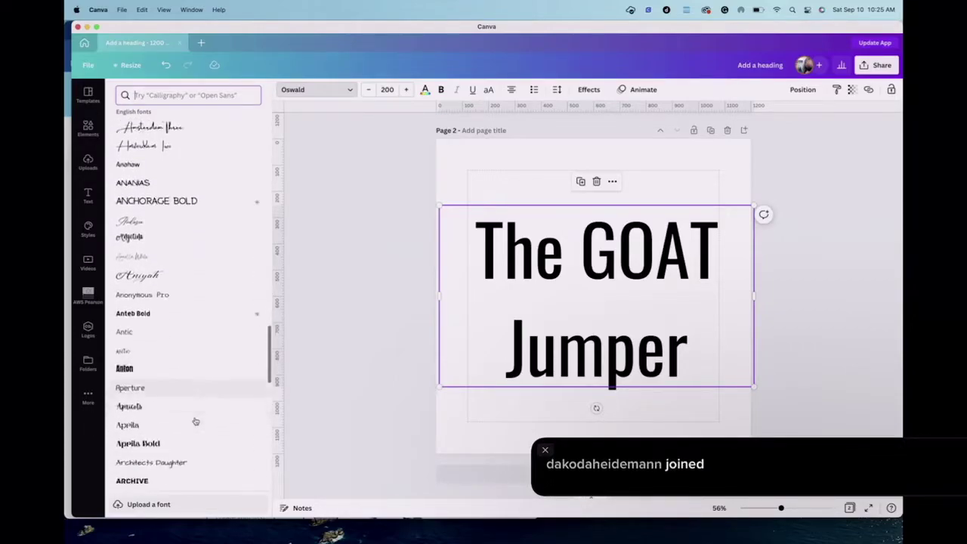
{"action": "scroll", "coordinate": [195, 420], "scroll_direction": "down", "scroll_amount": 2}
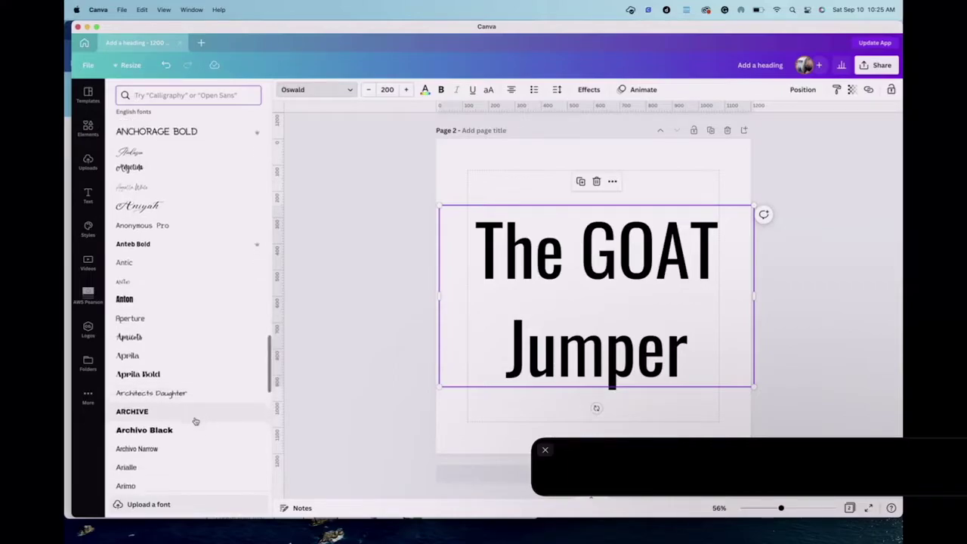
Select the name on the first page and browse the English fonts back up to Agrandir Wide Black.
{"action": "scroll", "coordinate": [399, 239], "scroll_direction": "up", "scroll_amount": 5}
{"action": "left_click", "coordinate": [529, 284]}
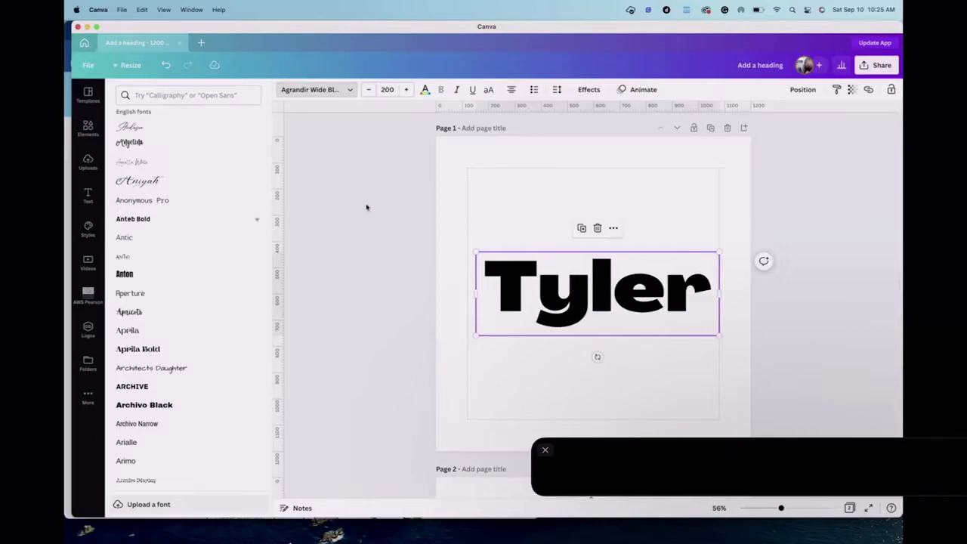
{"action": "scroll", "coordinate": [230, 239], "scroll_direction": "up", "scroll_amount": 6}
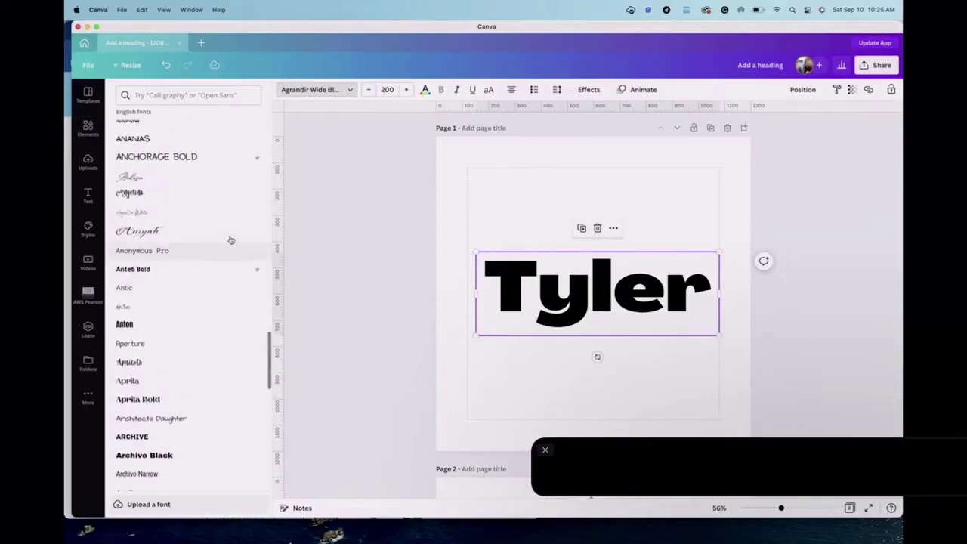
{"action": "scroll", "coordinate": [230, 239], "scroll_direction": "down", "scroll_amount": 3}
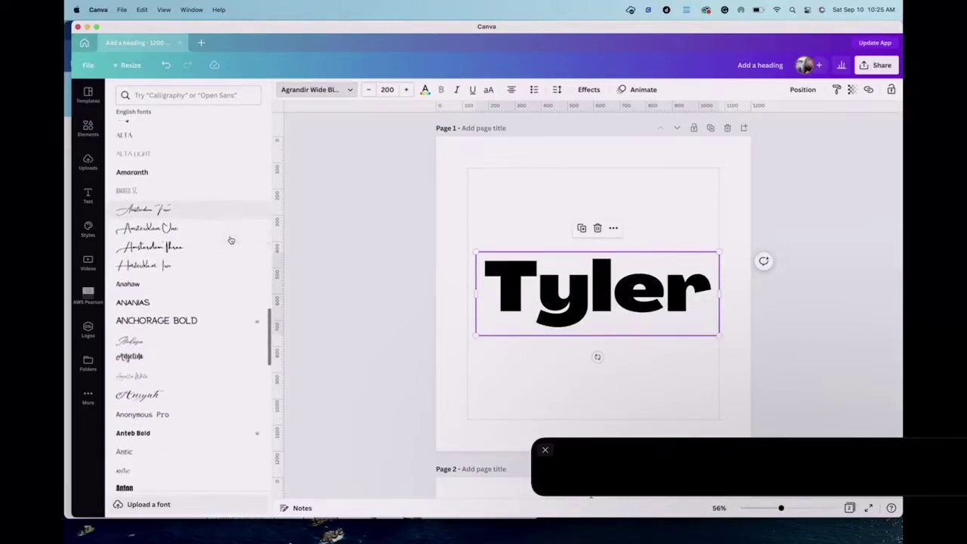
{"action": "scroll", "coordinate": [230, 240], "scroll_direction": "down", "scroll_amount": 3}
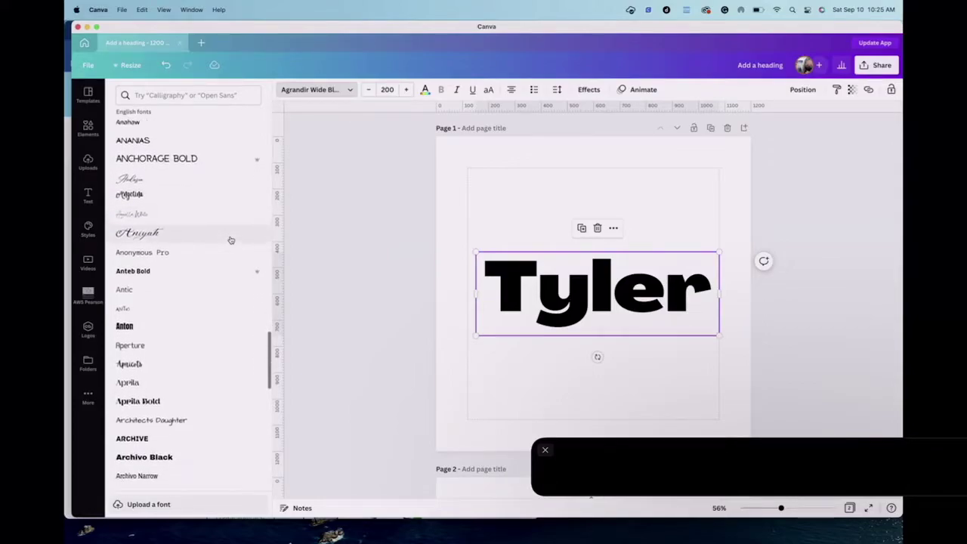
{"action": "scroll", "coordinate": [230, 239], "scroll_direction": "up", "scroll_amount": 3}
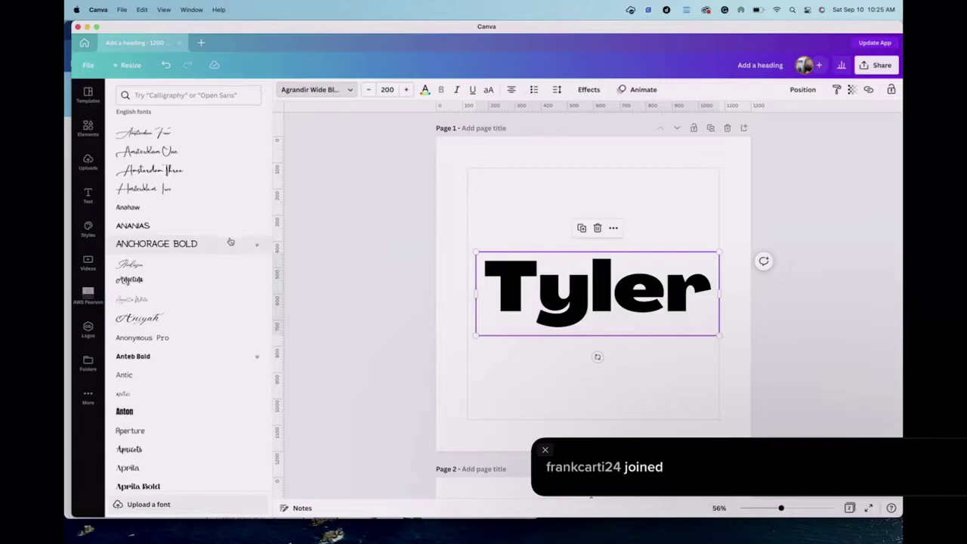
{"action": "scroll", "coordinate": [230, 239], "scroll_direction": "up", "scroll_amount": 1}
{"action": "scroll", "coordinate": [230, 241], "scroll_direction": "up", "scroll_amount": 7}
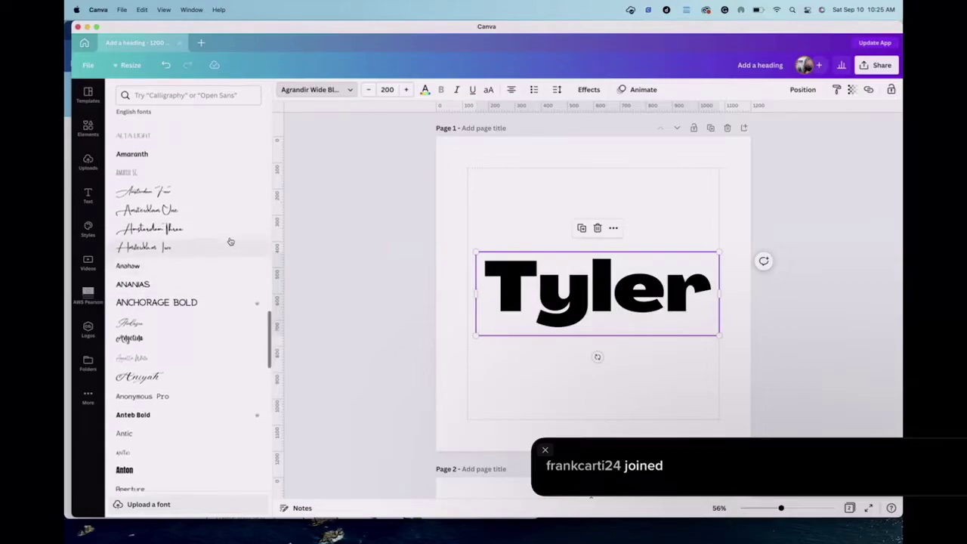
{"action": "scroll", "coordinate": [231, 242], "scroll_direction": "up", "scroll_amount": 7}
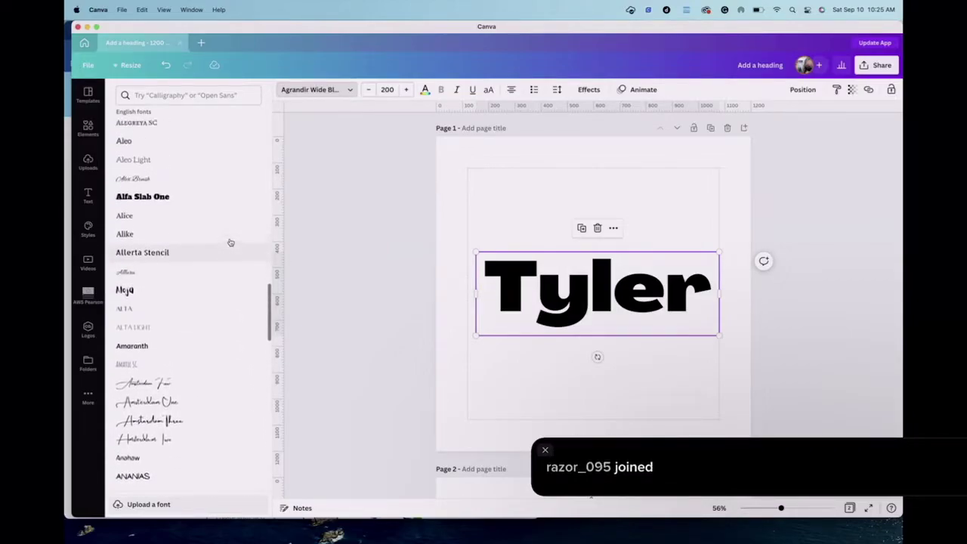
{"action": "scroll", "coordinate": [230, 241], "scroll_direction": "up", "scroll_amount": 4}
{"action": "scroll", "coordinate": [230, 242], "scroll_direction": "up", "scroll_amount": 6}
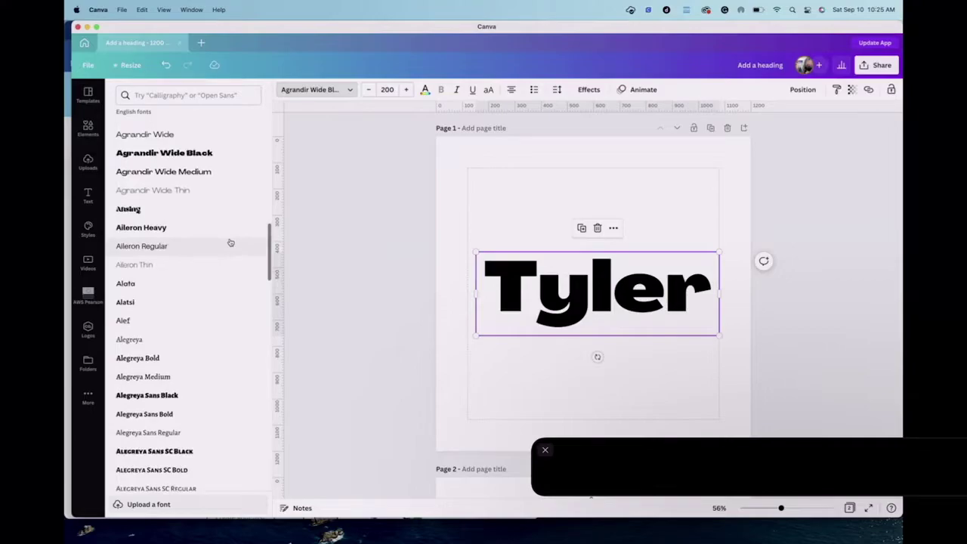
{"action": "scroll", "coordinate": [230, 242], "scroll_direction": "down", "scroll_amount": 1}
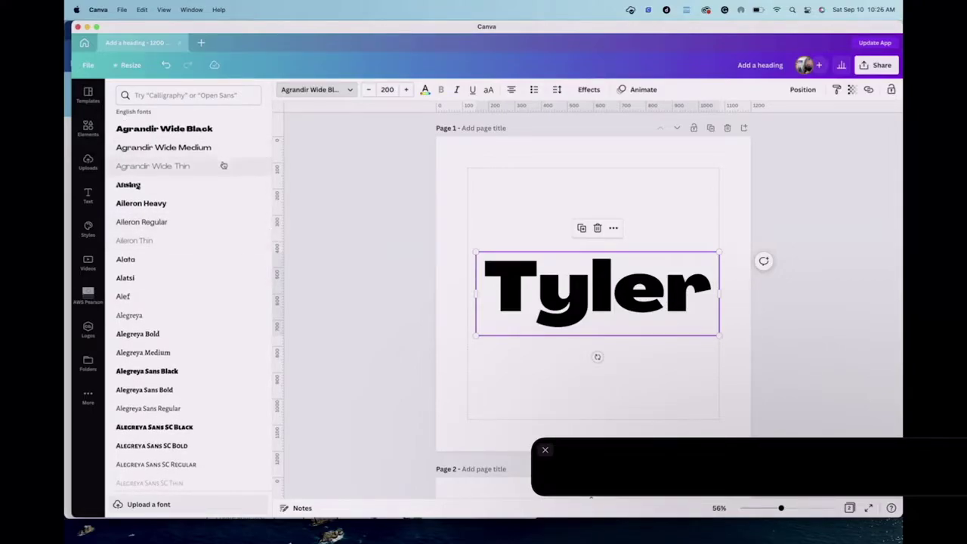
Apply the Agrandir Wide Black font to the "The GOAT Jumper" heading on the second page and move the heading up.
{"action": "scroll", "coordinate": [356, 317], "scroll_direction": "down", "scroll_amount": 5}
{"action": "left_click", "coordinate": [501, 339]}
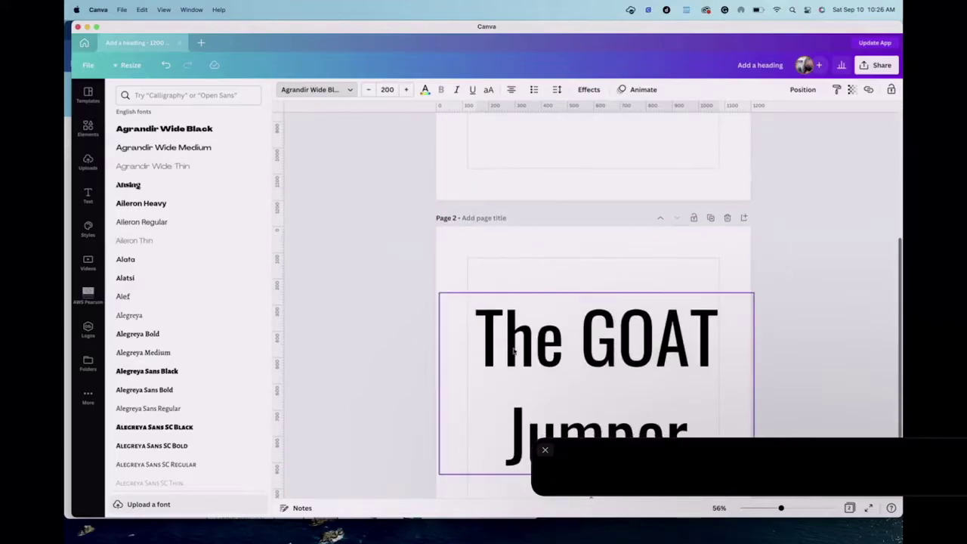
{"action": "left_click", "coordinate": [196, 130]}
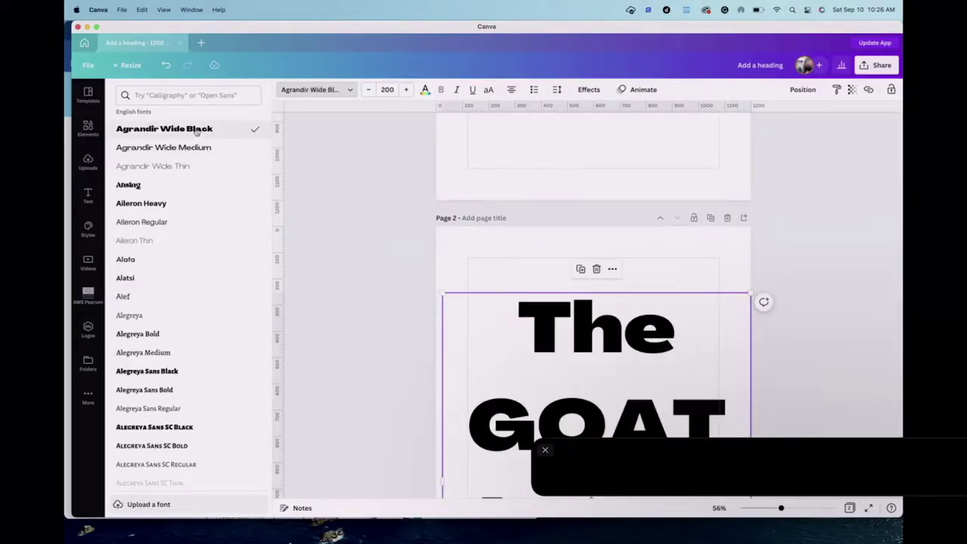
{"action": "scroll", "coordinate": [291, 345], "scroll_direction": "down", "scroll_amount": 3}
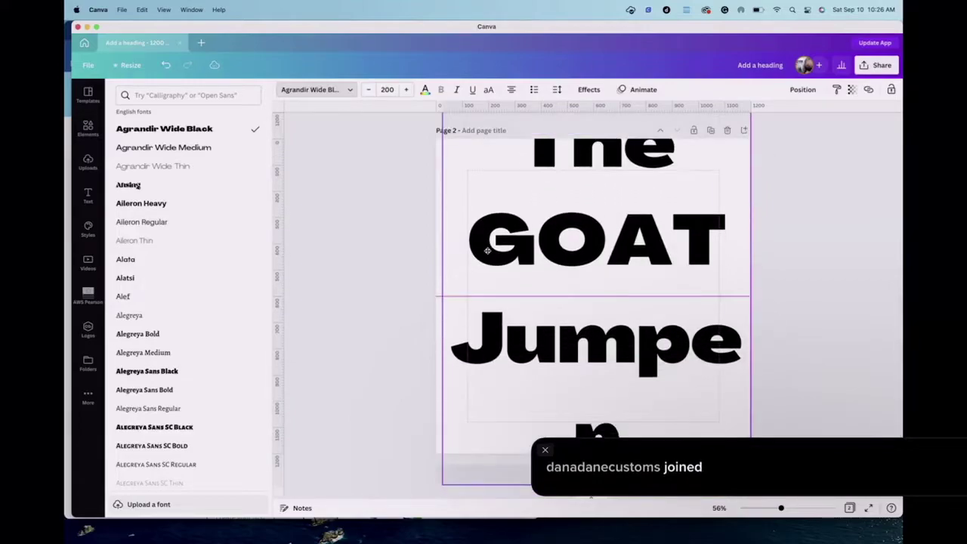
Set the "The GOAT Jumper" heading's font size to 190.
{"action": "left_click", "coordinate": [382, 89]}
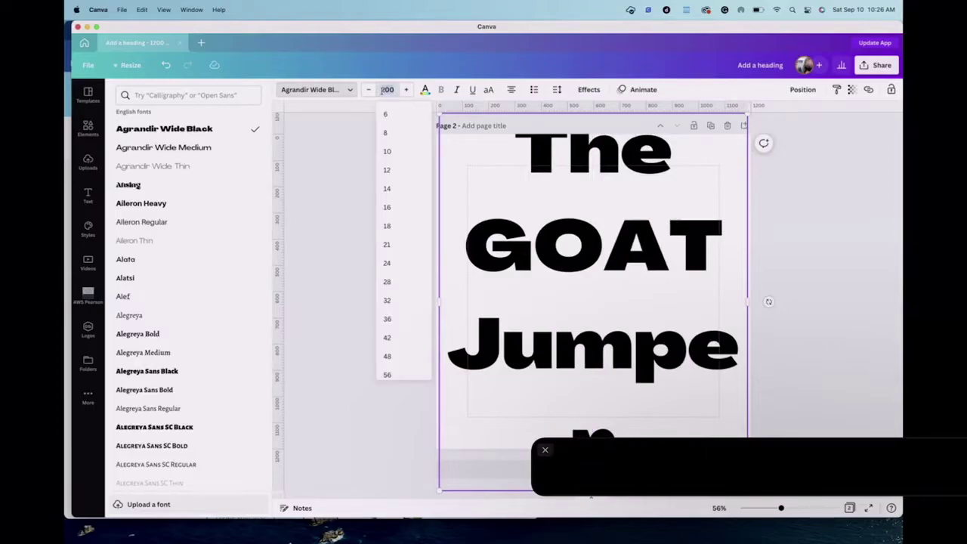
{"action": "type", "text": "190"}
{"action": "key", "text": "Return"}
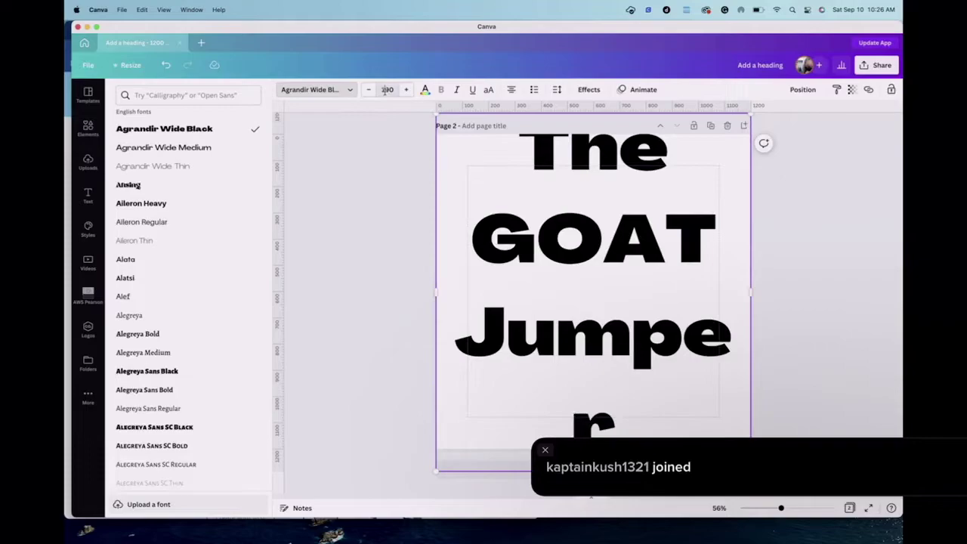
Reduce the "The GOAT Jumper" heading's font size to 184 so that "Jumper" fits on one line.
{"action": "left_click", "coordinate": [386, 90]}
{"action": "left_click", "coordinate": [368, 90]}
{"action": "left_click", "coordinate": [367, 89]}
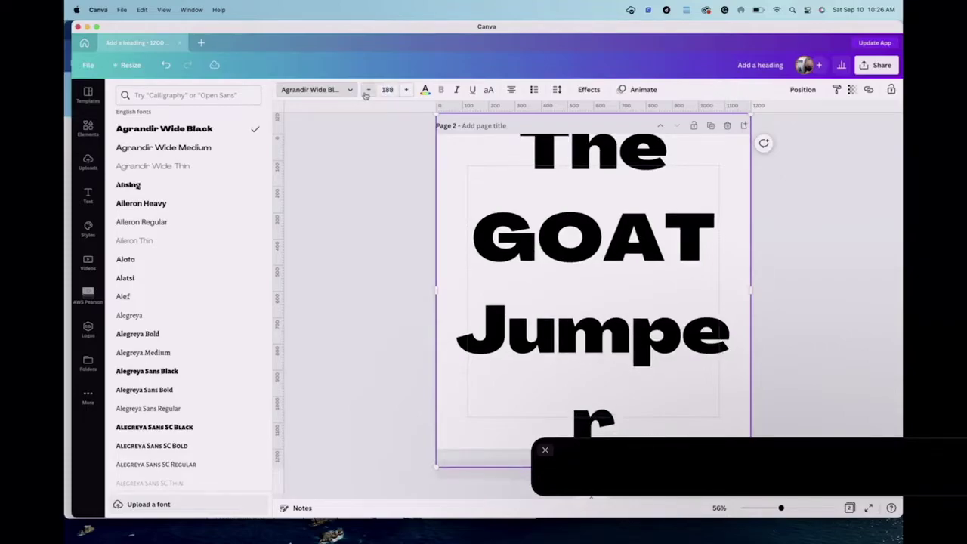
{"action": "left_click", "coordinate": [368, 89]}
{"action": "left_click", "coordinate": [368, 89]}
{"action": "left_click", "coordinate": [368, 90]}
{"action": "left_click", "coordinate": [368, 90]}
Move the "The GOAT Jumper" heading down so that all three lines sit within the second page.
{"action": "left_click", "coordinate": [575, 241]}
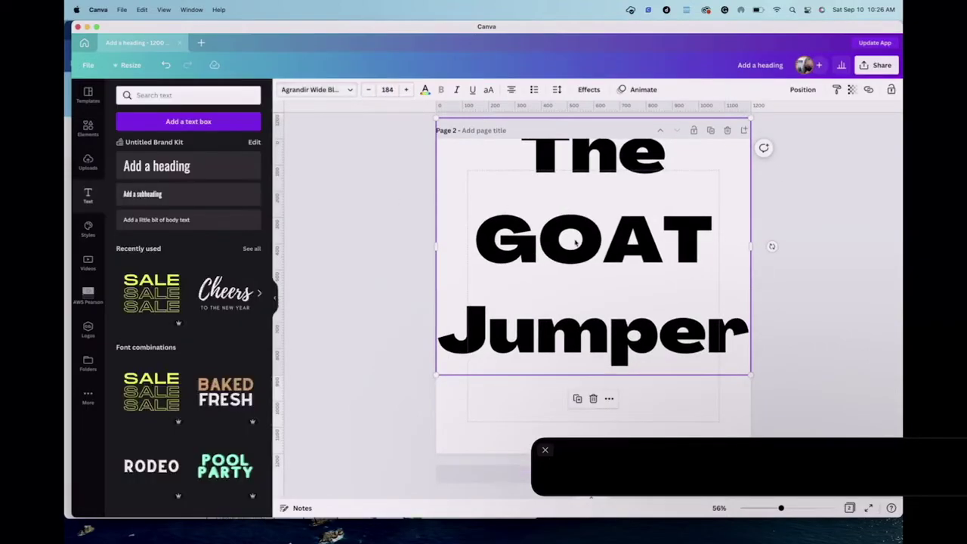
{"action": "left_click_drag", "start_coordinate": [575, 242], "coordinate": [569, 286]}
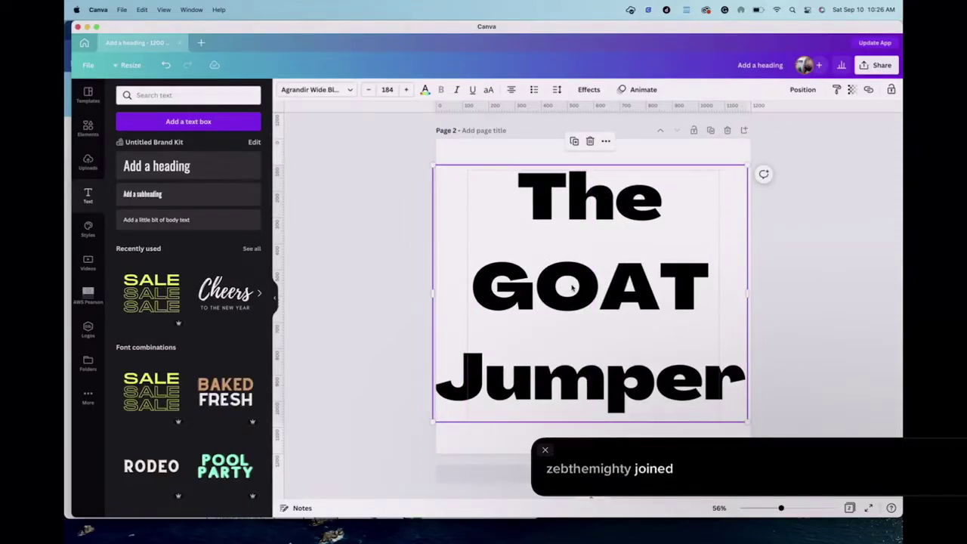
{"action": "left_click", "coordinate": [376, 316]}
Download all pages of the design as SVG with a transparent background.
{"action": "left_click", "coordinate": [879, 67]}
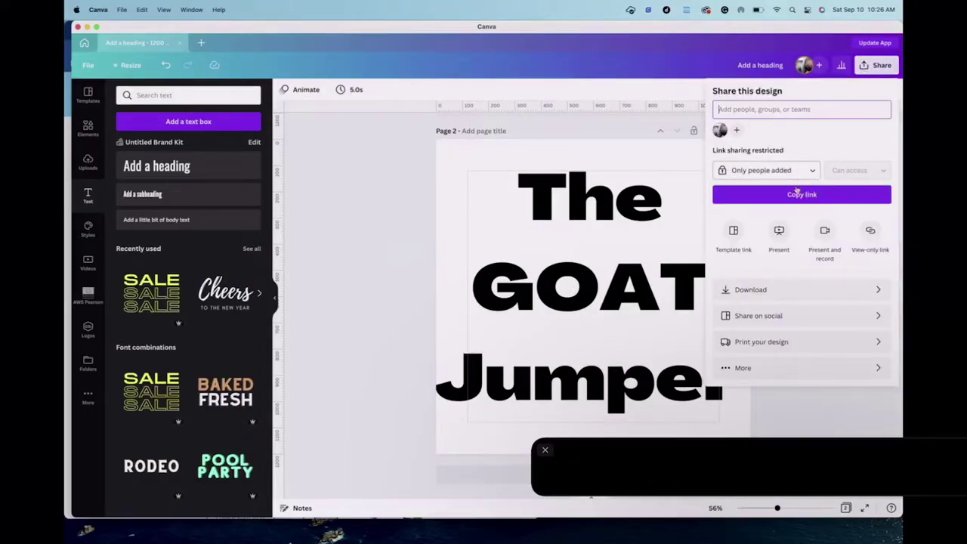
{"action": "left_click", "coordinate": [762, 291]}
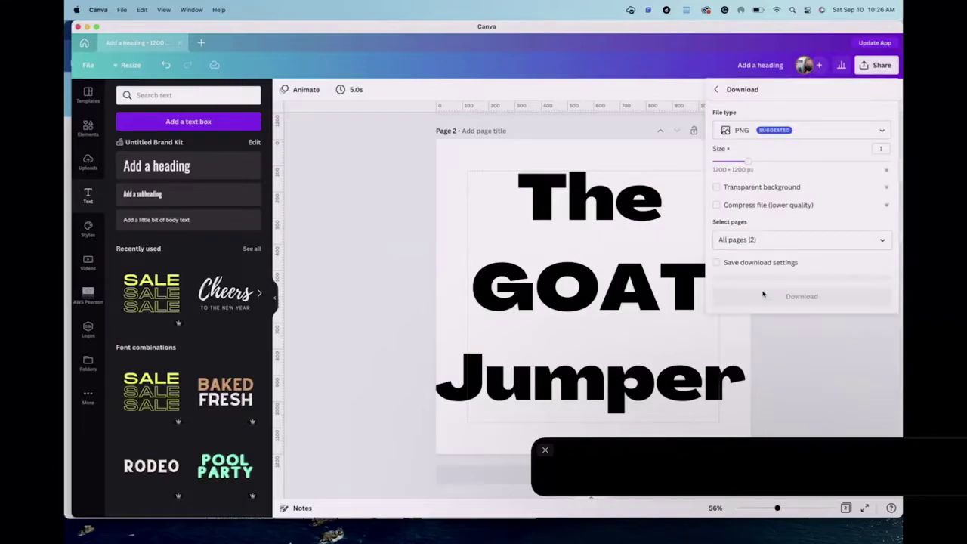
{"action": "left_click", "coordinate": [814, 132]}
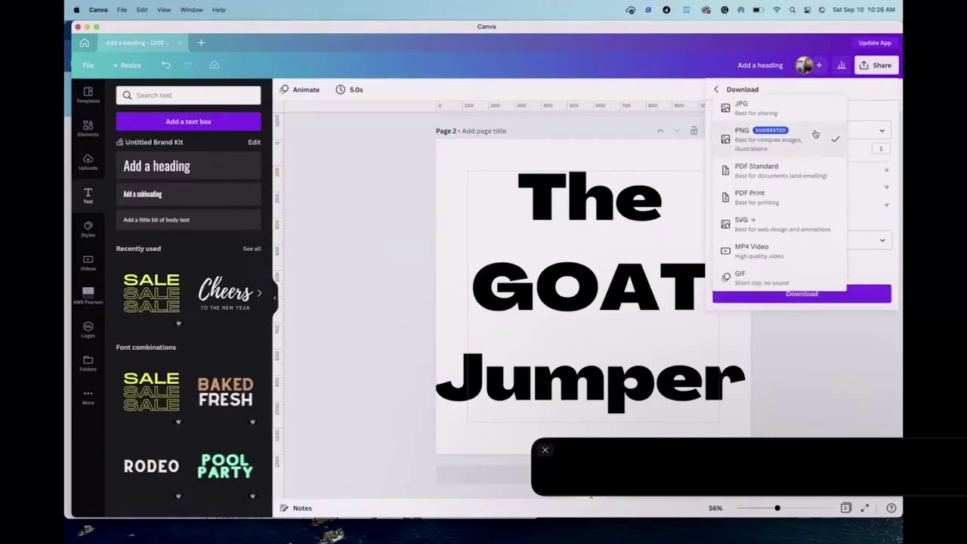
{"action": "left_click", "coordinate": [790, 226]}
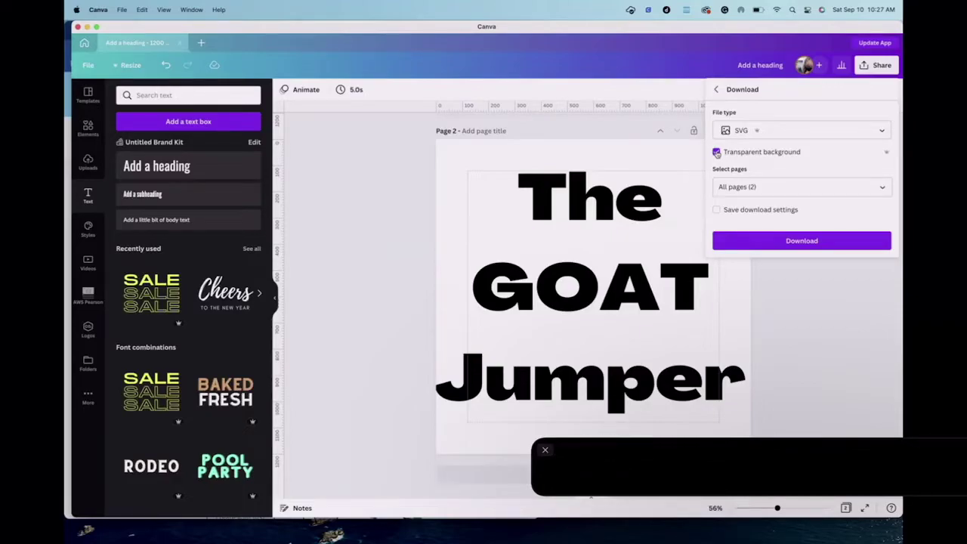
{"action": "left_click", "coordinate": [734, 243]}
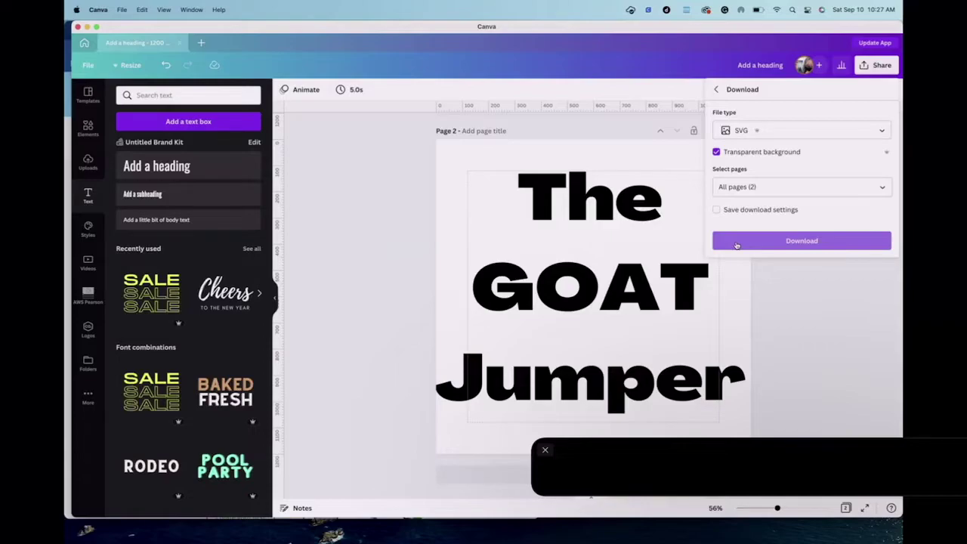
{"action": "left_click", "coordinate": [737, 241]}
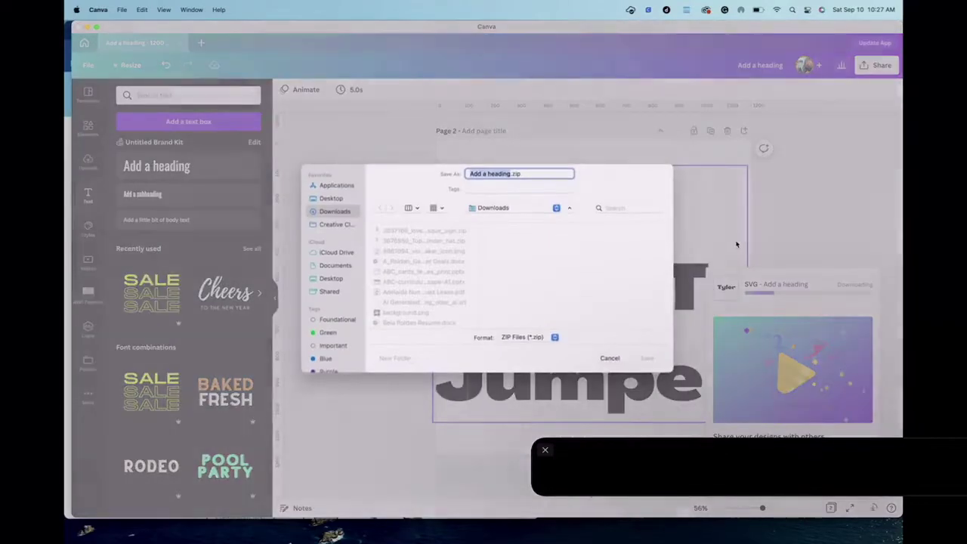
Save the downloaded ZIP to the Desktop, naming the file with the first name used on page one.
{"action": "type", "text": "tyles"}
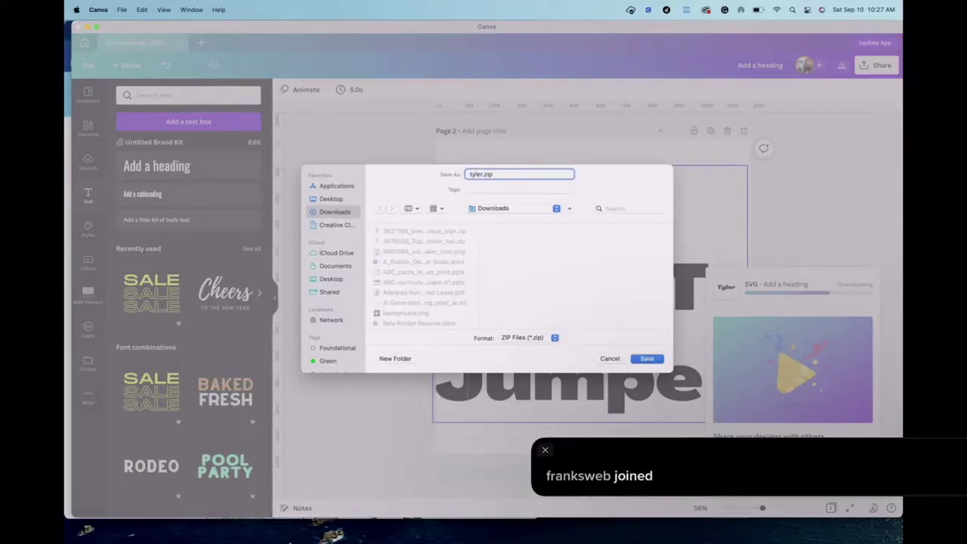
{"action": "left_click", "coordinate": [332, 201]}
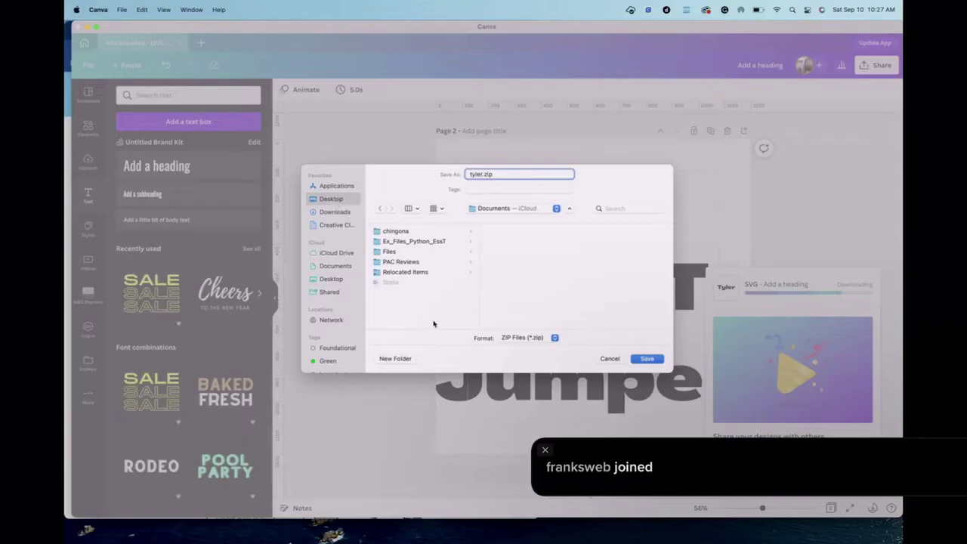
{"action": "left_click", "coordinate": [647, 359]}
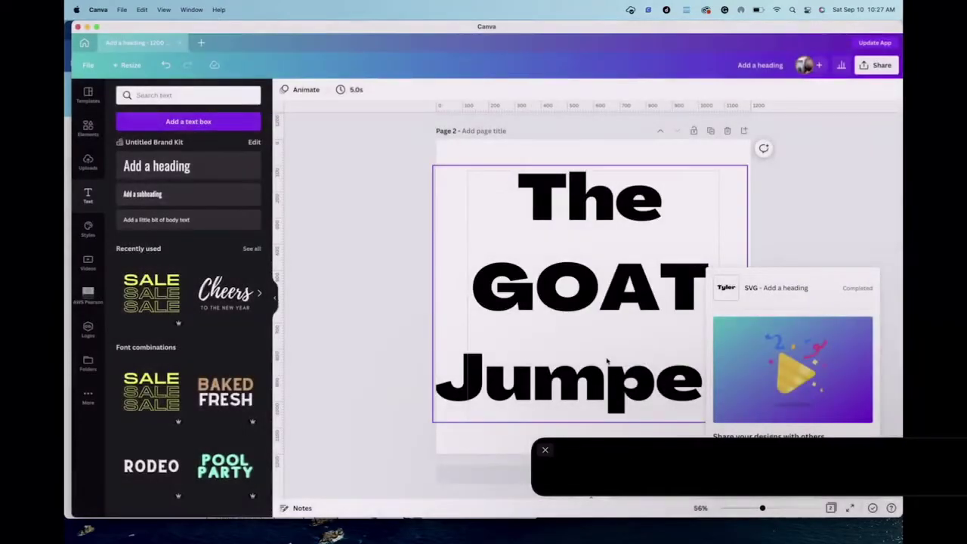
Minimize the design window, extract the saved ZIP on the desktop and open the extracted folder.
{"action": "left_click", "coordinate": [86, 27]}
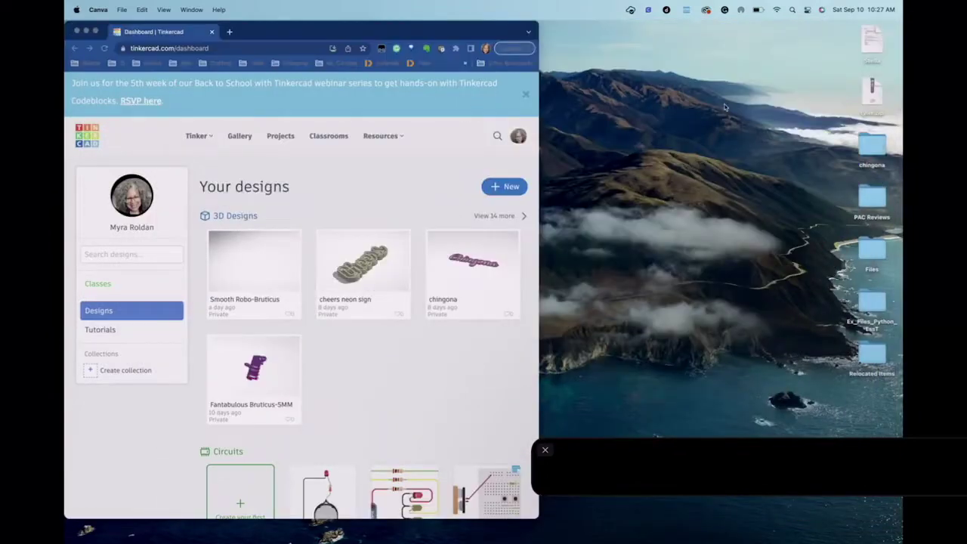
{"action": "double_click", "coordinate": [872, 91]}
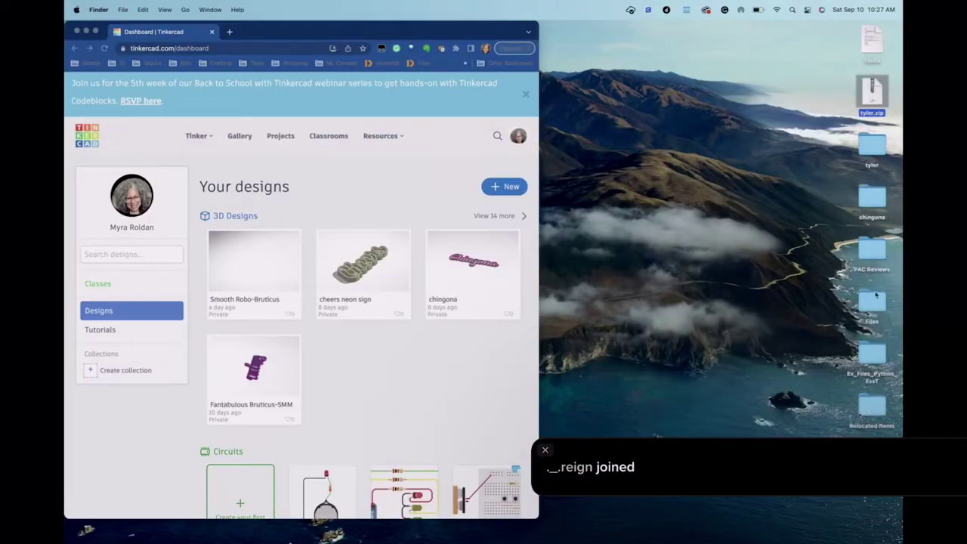
{"action": "double_click", "coordinate": [870, 148]}
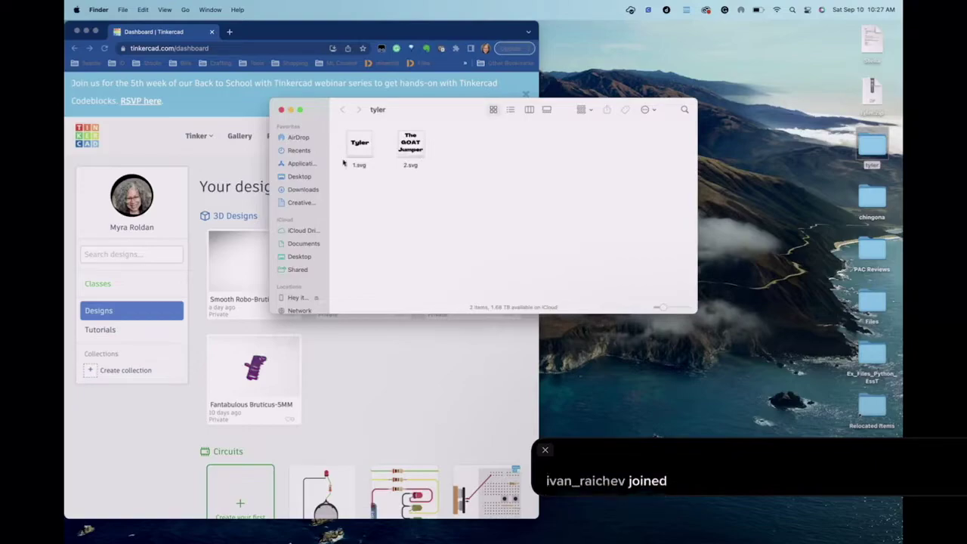
Switch to the Tinkercad dashboard in Chrome, widen the browser window and create a new 3D design.
{"action": "left_click", "coordinate": [350, 393]}
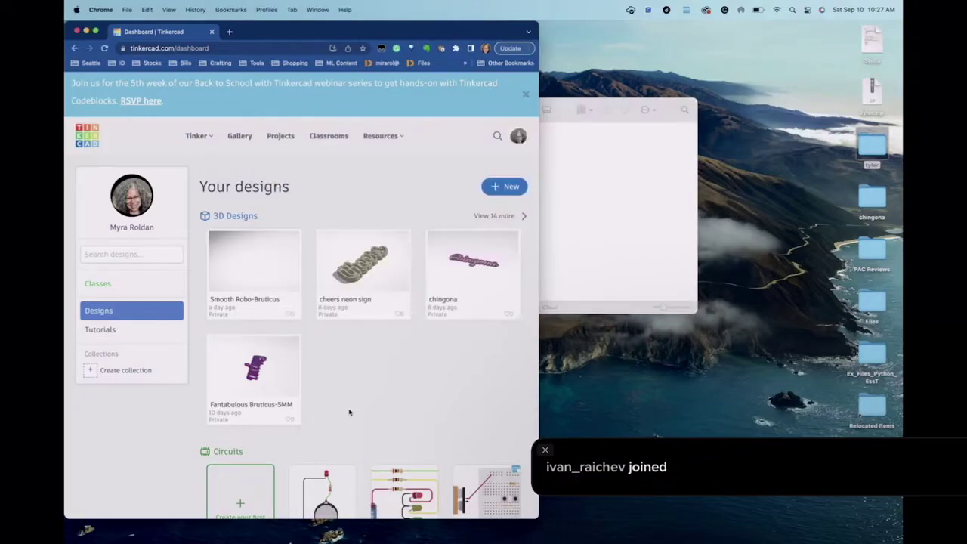
{"action": "left_click_drag", "start_coordinate": [542, 375], "coordinate": [900, 351]}
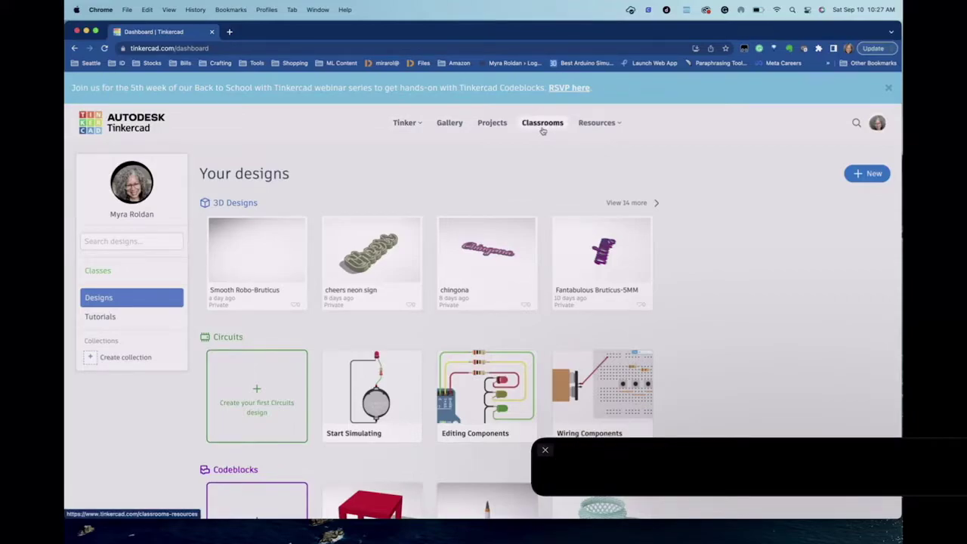
{"action": "left_click", "coordinate": [868, 175]}
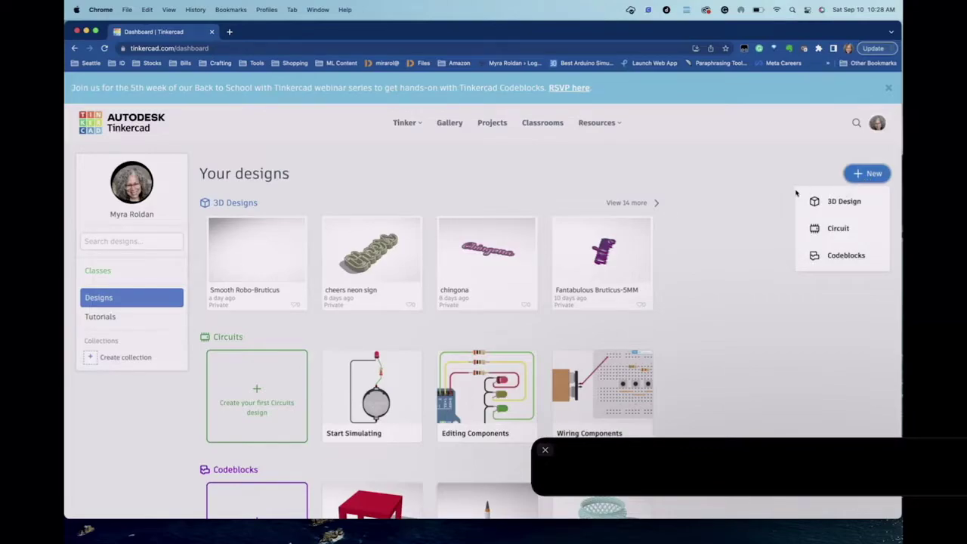
{"action": "left_click", "coordinate": [855, 201]}
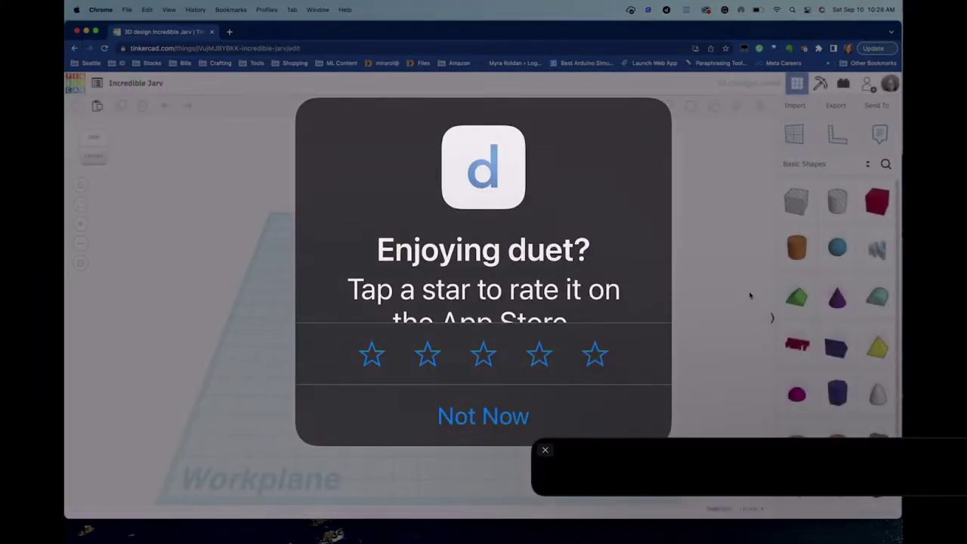
{"action": "left_click", "coordinate": [483, 416]}
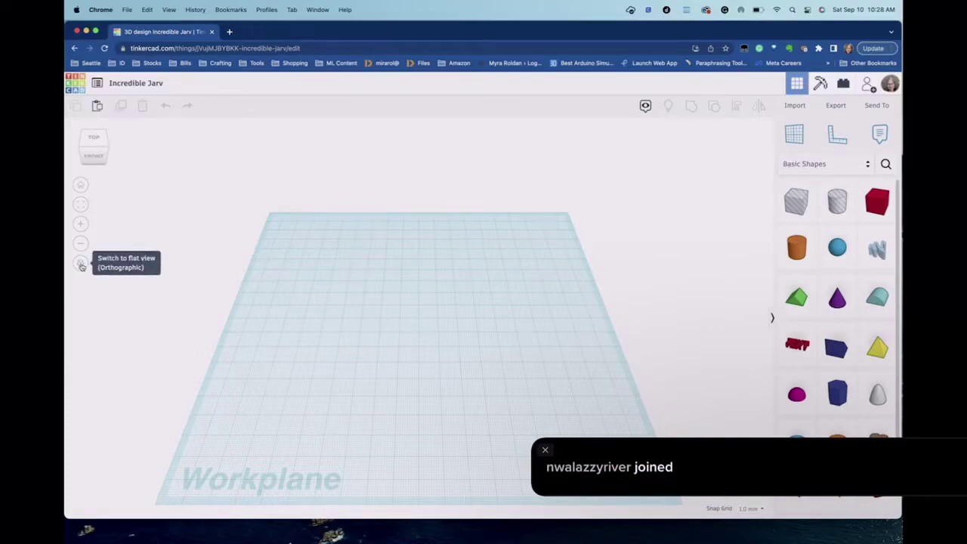
{"action": "left_click", "coordinate": [81, 264]}
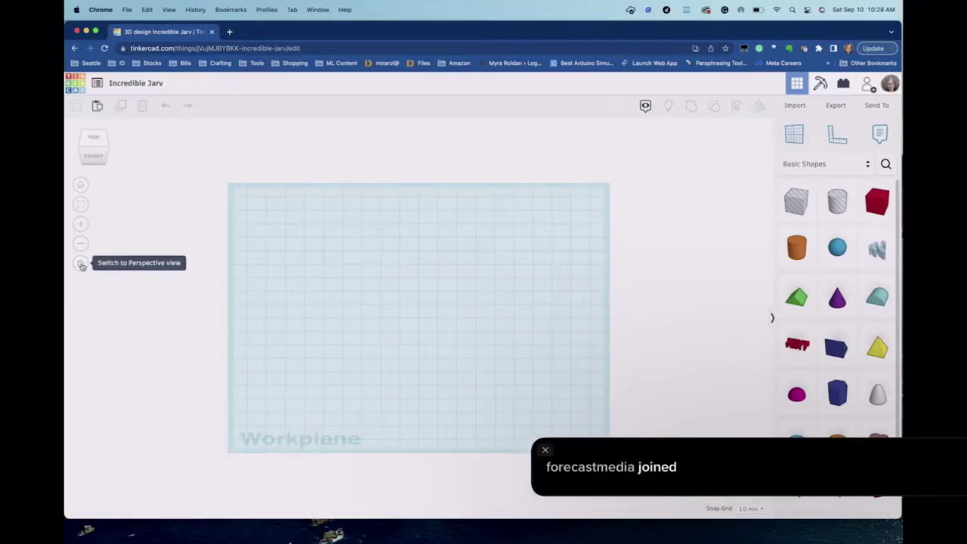
{"action": "left_click", "coordinate": [81, 263]}
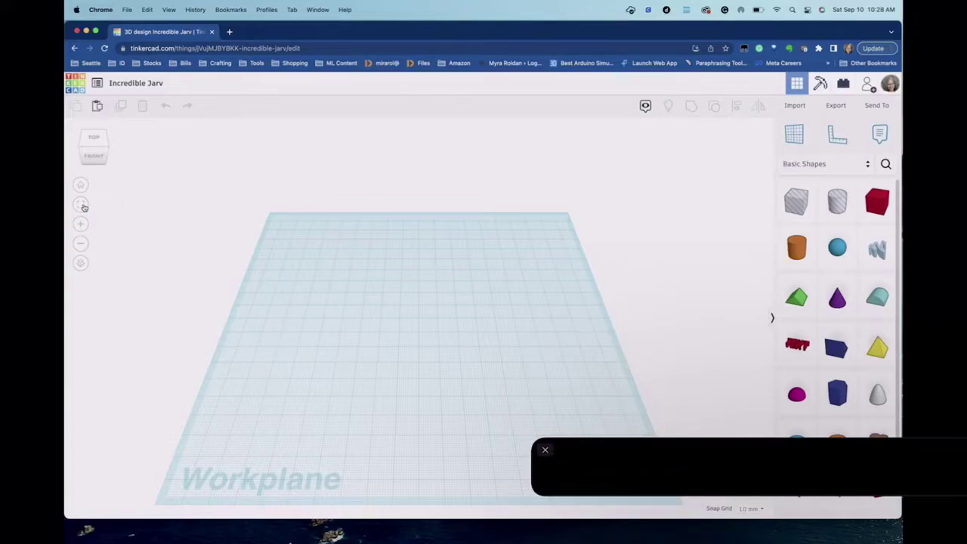
{"action": "left_click", "coordinate": [92, 157]}
{"action": "mouse_move", "coordinate": [91, 162]}
{"action": "left_mouse_down"}
{"action": "mouse_move", "coordinate": [95, 134]}
{"action": "mouse_move", "coordinate": [91, 156]}
{"action": "mouse_move", "coordinate": [136, 149]}
{"action": "mouse_move", "coordinate": [99, 155]}
{"action": "mouse_move", "coordinate": [92, 145]}
{"action": "mouse_move", "coordinate": [93, 156]}
{"action": "left_mouse_up"}
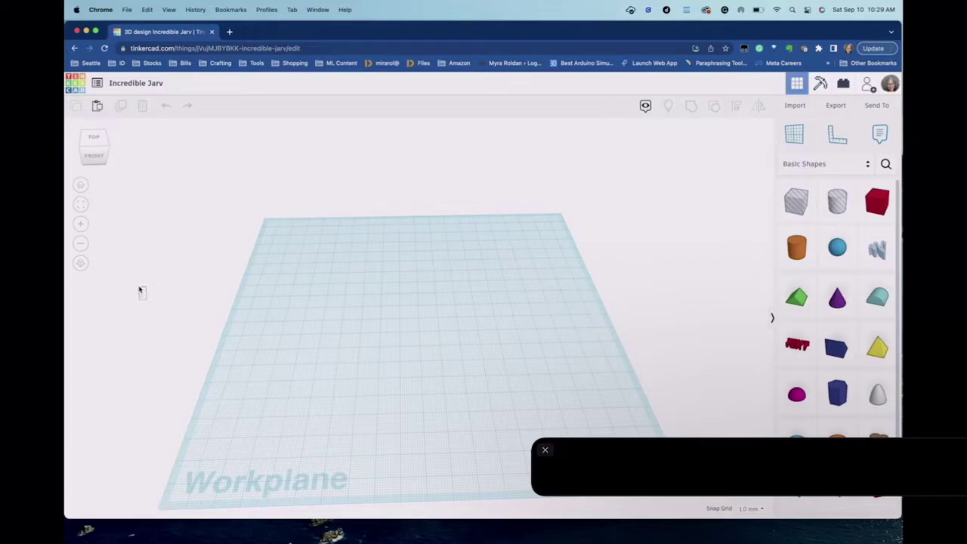
{"action": "left_click", "coordinate": [101, 155]}
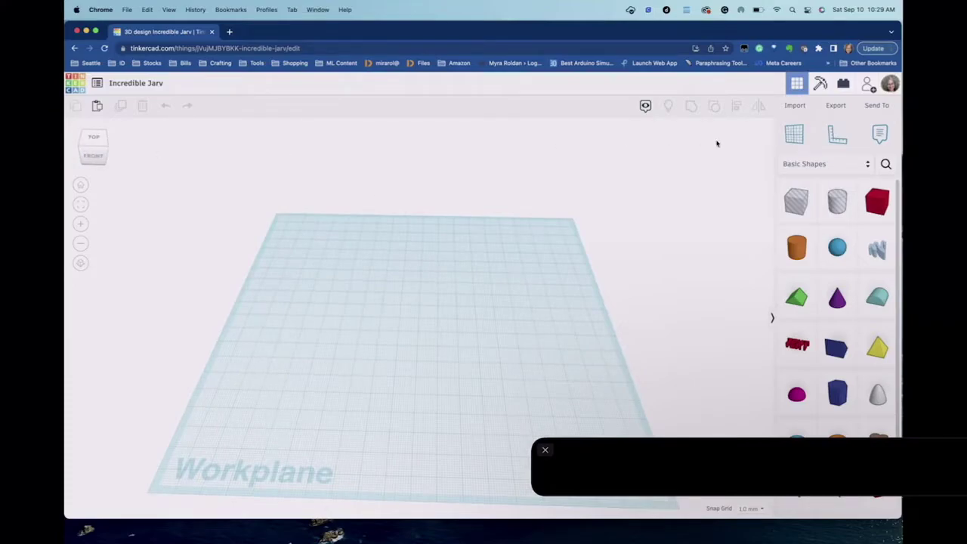
Import 1.svg from the extracted folder on the Desktop, centred on the artboard at 100% scale.
{"action": "left_click", "coordinate": [795, 107]}
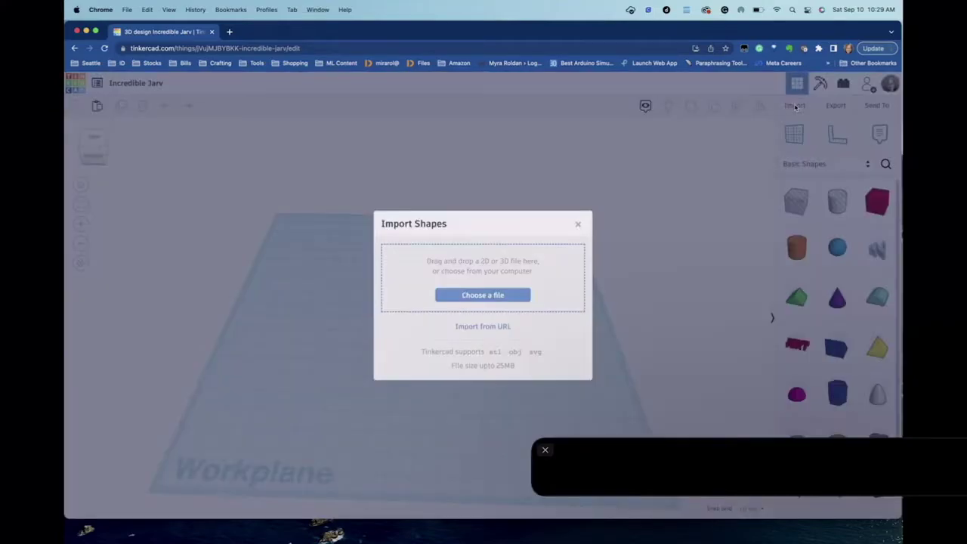
{"action": "left_click", "coordinate": [476, 295]}
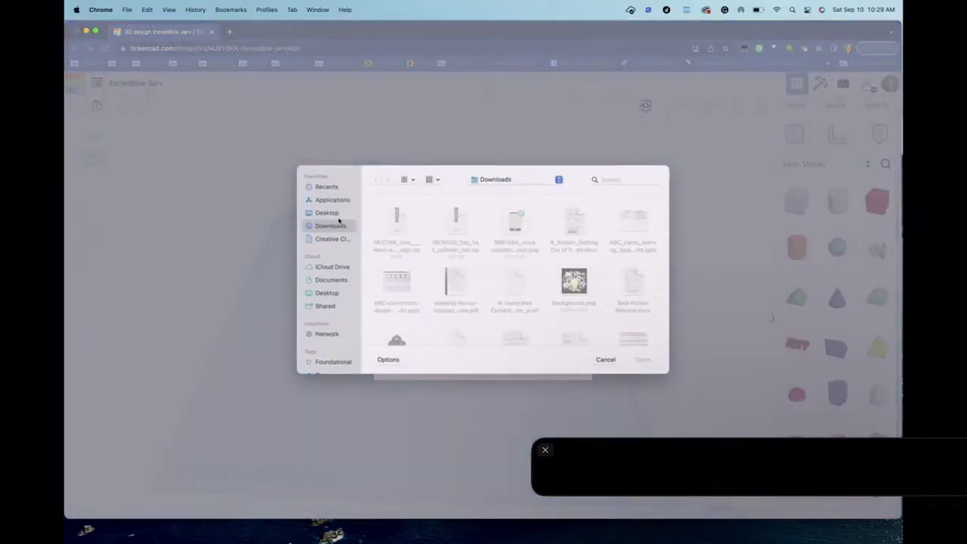
{"action": "left_click", "coordinate": [334, 214]}
{"action": "left_click", "coordinate": [396, 224]}
{"action": "double_click", "coordinate": [397, 224]}
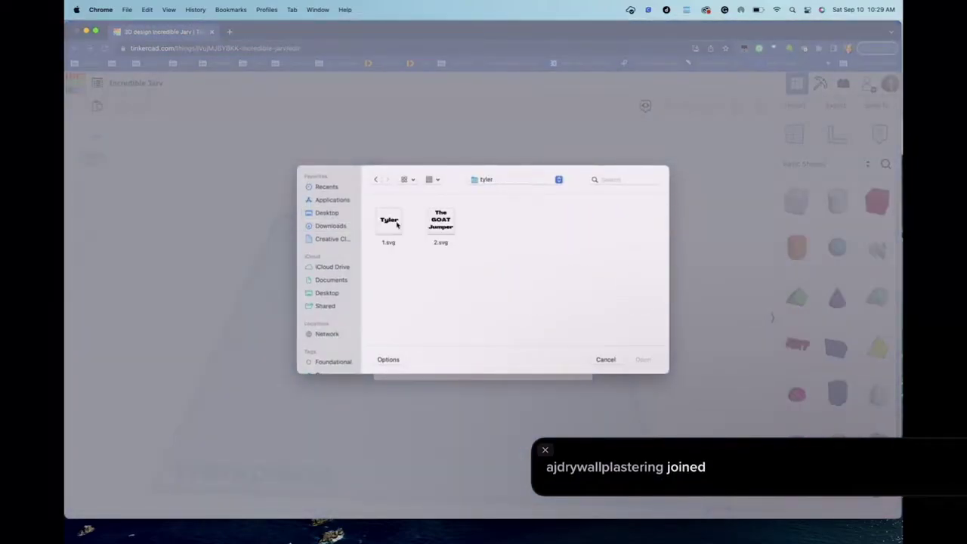
{"action": "left_click", "coordinate": [388, 224]}
{"action": "left_click", "coordinate": [648, 359]}
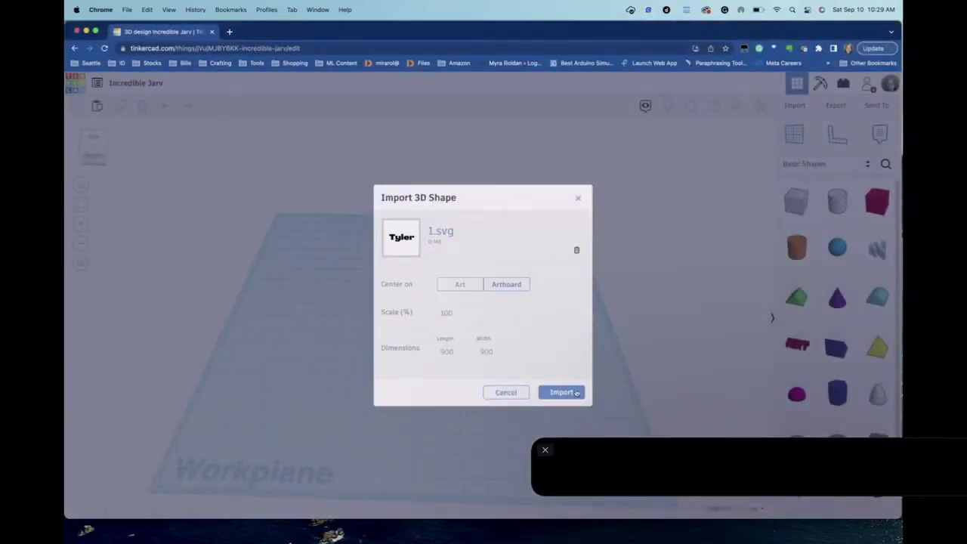
{"action": "left_click", "coordinate": [574, 392]}
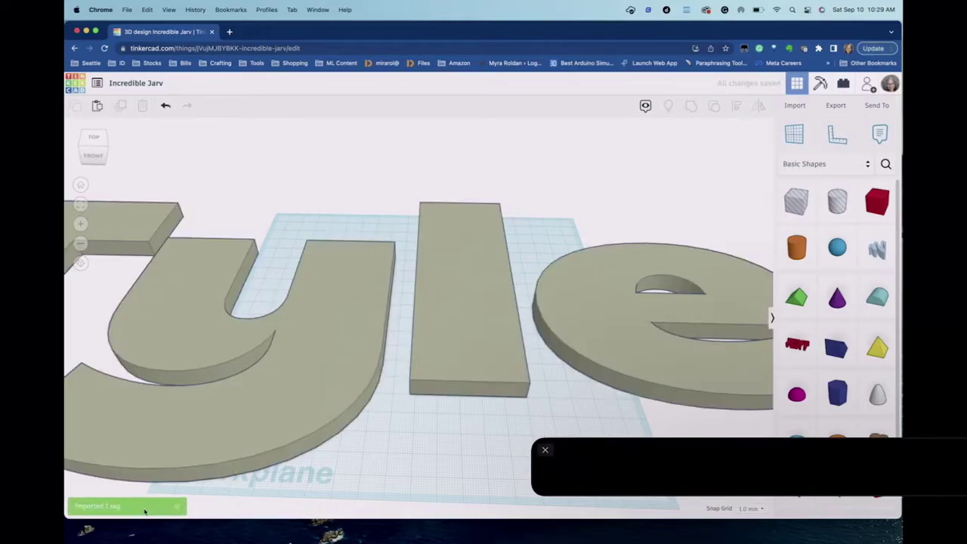
Examine the imported name's letters and their size against the workplane from above and at an angle.
{"action": "right_click_drag", "start_coordinate": [399, 425], "coordinate": [419, 460]}
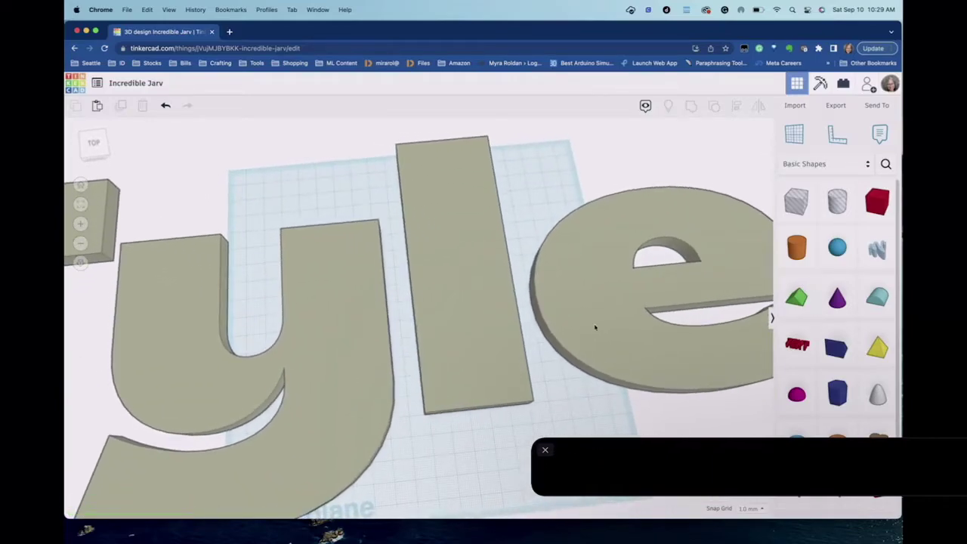
{"action": "left_click", "coordinate": [80, 243]}
{"action": "left_click", "coordinate": [80, 243]}
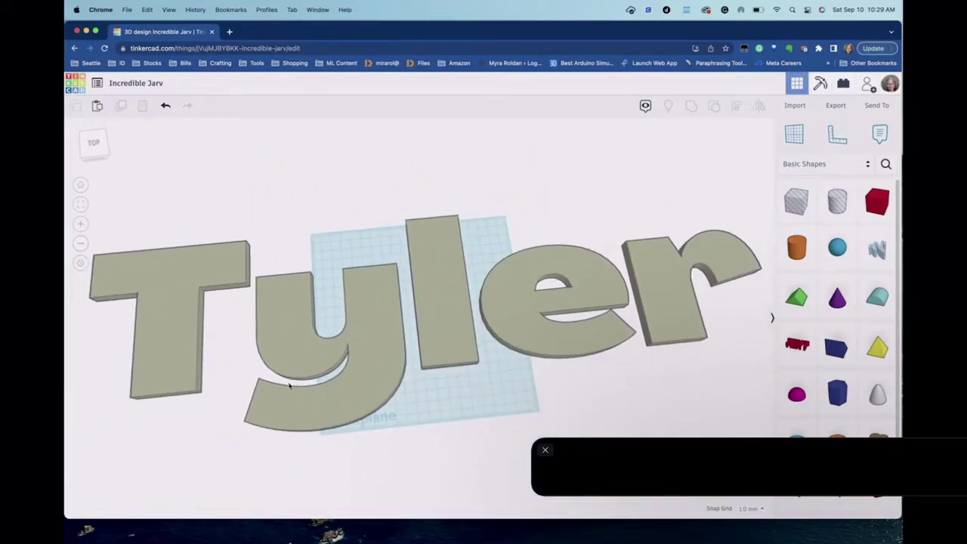
{"action": "right_click_drag", "start_coordinate": [409, 424], "coordinate": [389, 392]}
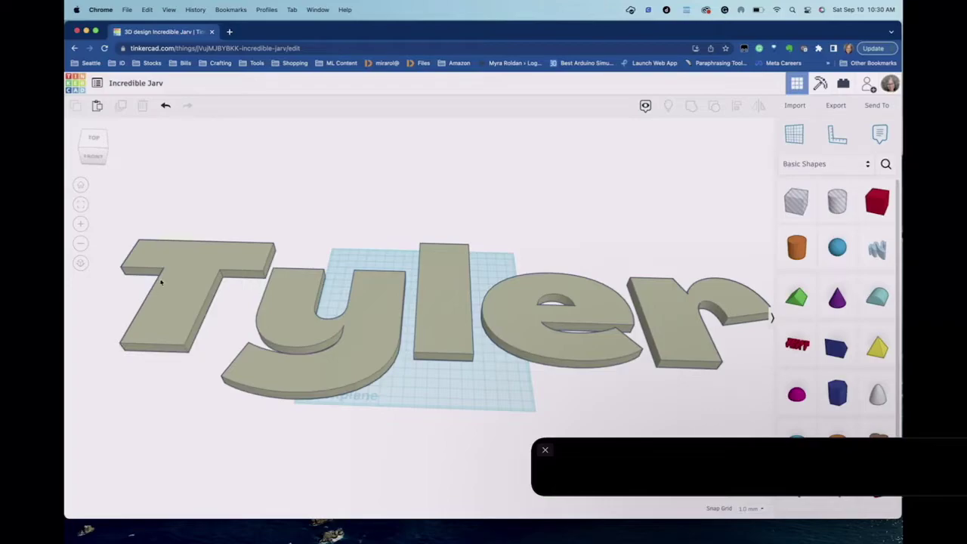
{"action": "left_click", "coordinate": [80, 224]}
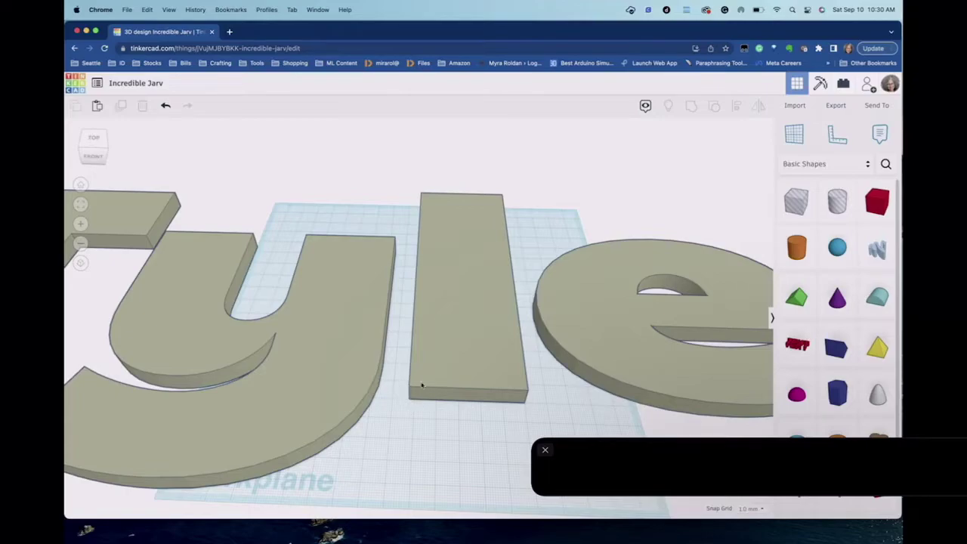
{"action": "right_click_drag", "start_coordinate": [404, 423], "coordinate": [388, 485]}
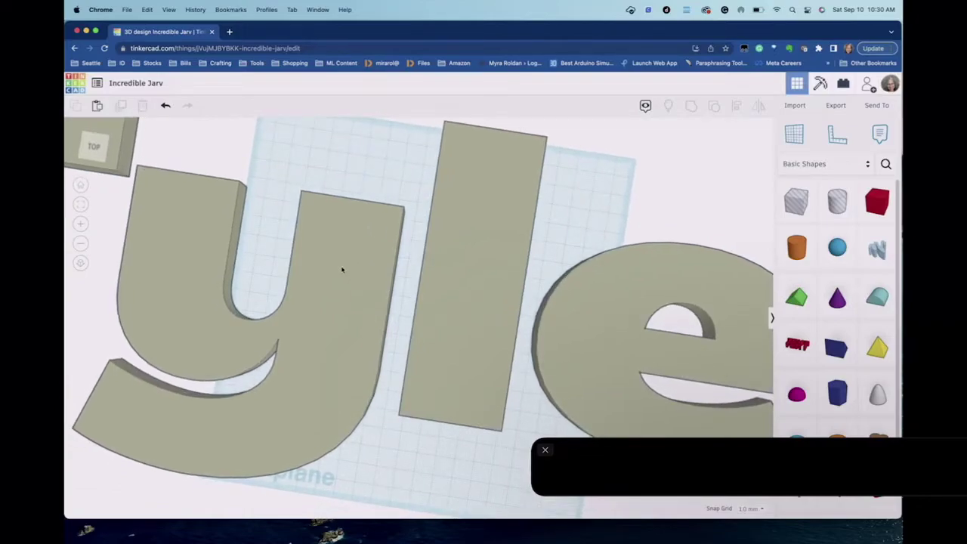
{"action": "left_click", "coordinate": [81, 224]}
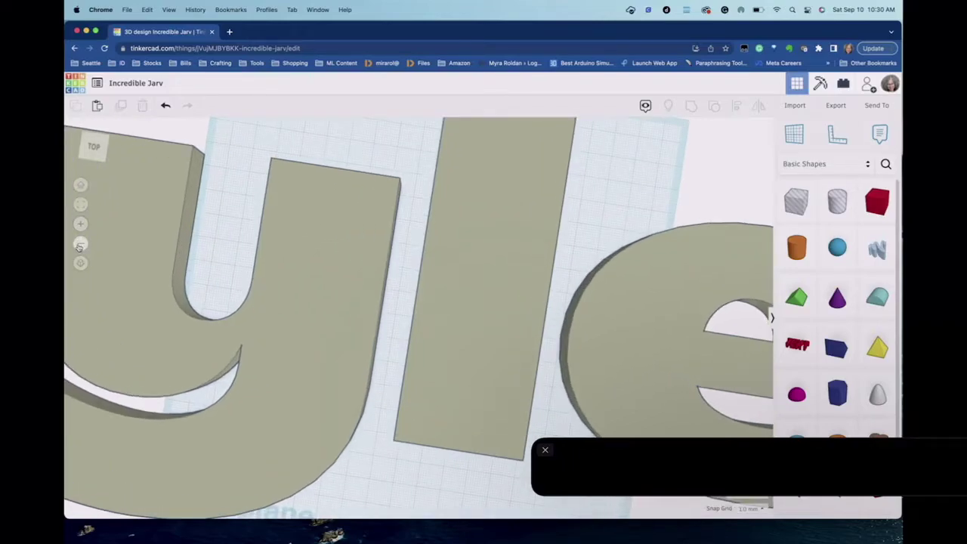
{"action": "left_click", "coordinate": [79, 245]}
{"action": "left_click", "coordinate": [79, 244]}
{"action": "left_click", "coordinate": [80, 245]}
{"action": "left_click", "coordinate": [80, 245]}
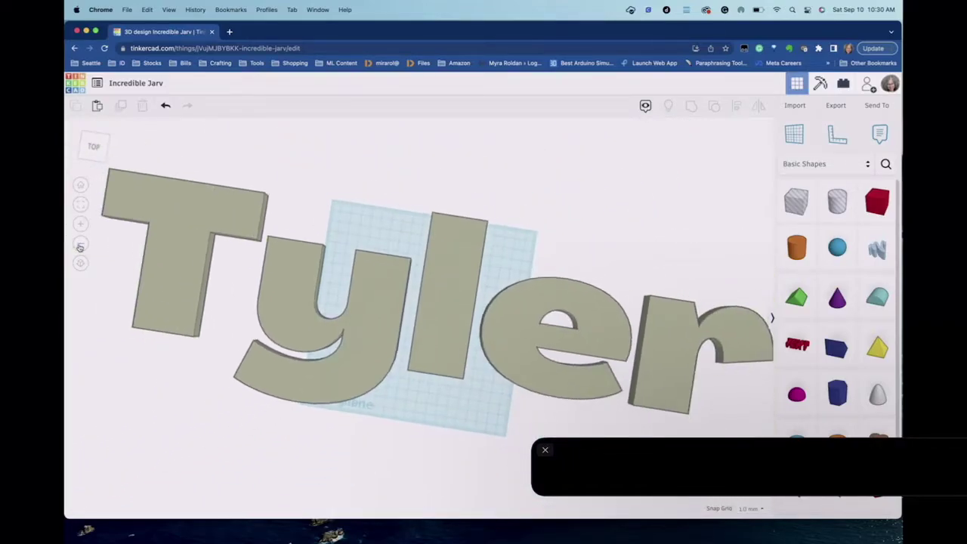
{"action": "left_click", "coordinate": [79, 245]}
Select the imported name shape while viewing it edge-on from the front.
{"action": "right_click_drag", "start_coordinate": [207, 356], "coordinate": [241, 236]}
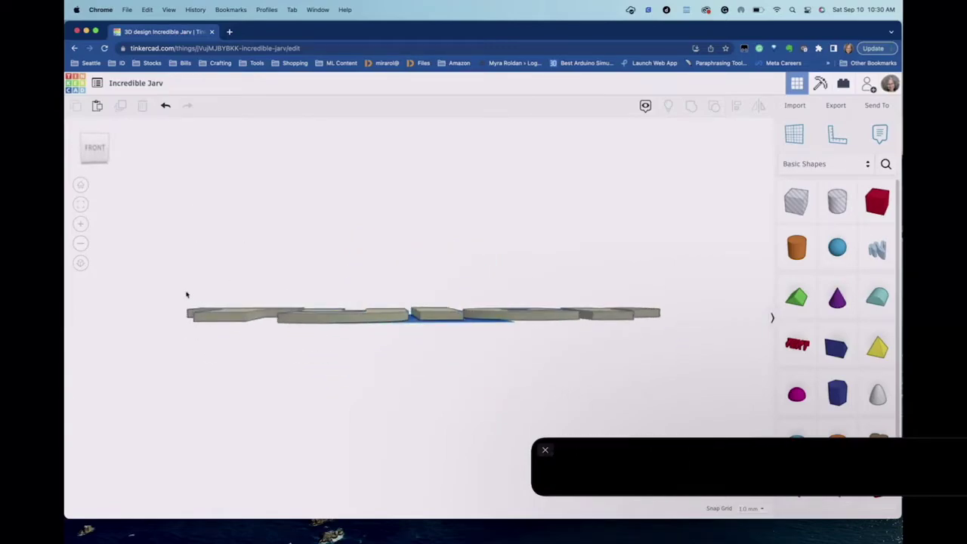
{"action": "left_click", "coordinate": [81, 224]}
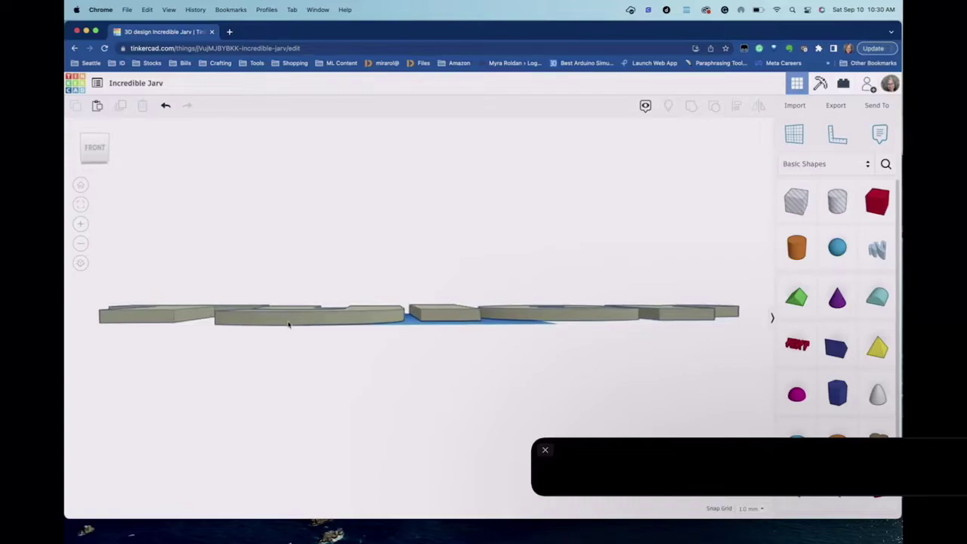
{"action": "left_click", "coordinate": [437, 317]}
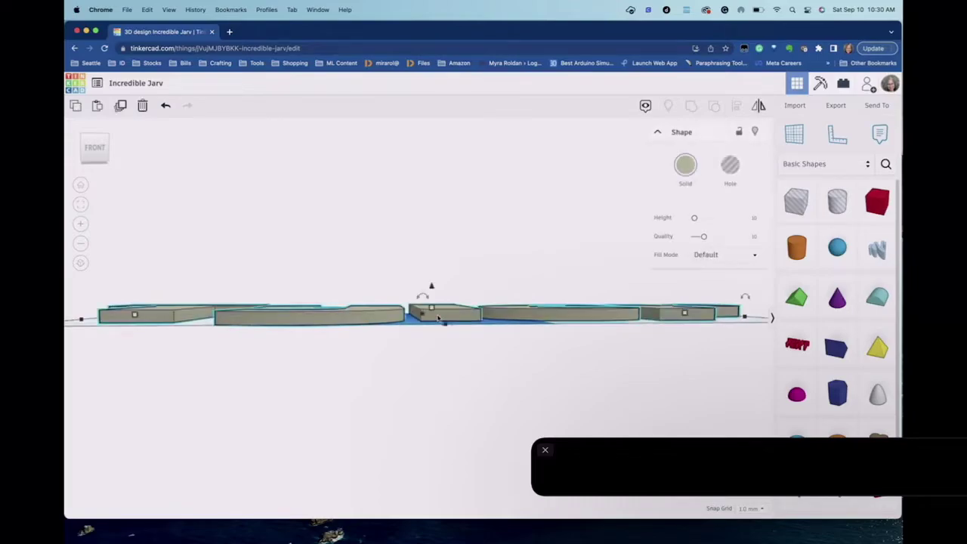